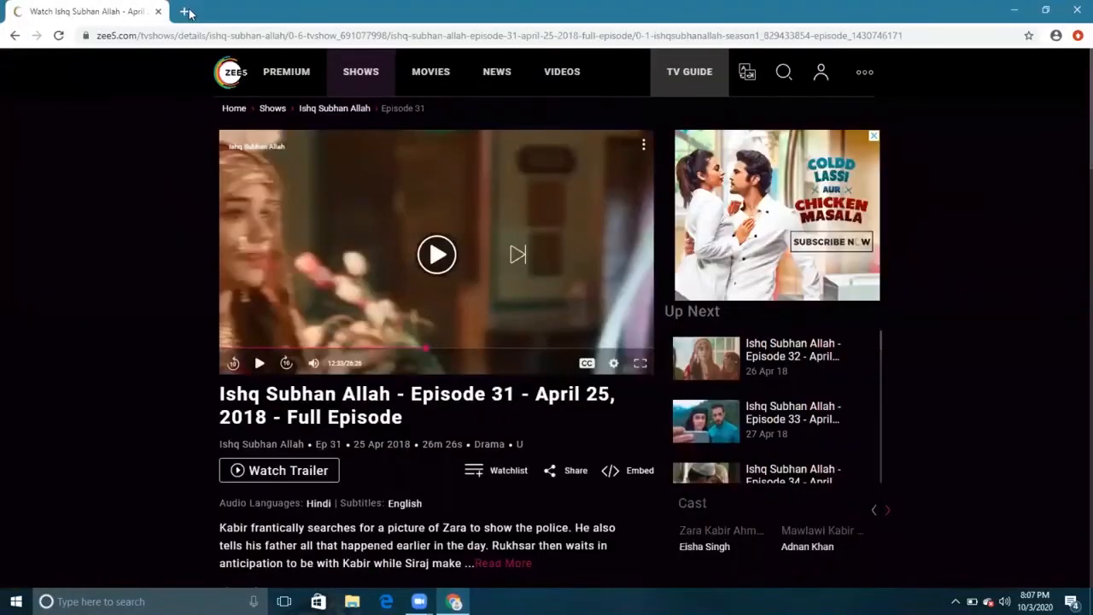
# - Switch to Chrome and search the web for "python install"
pyautogui.click(186, 11)
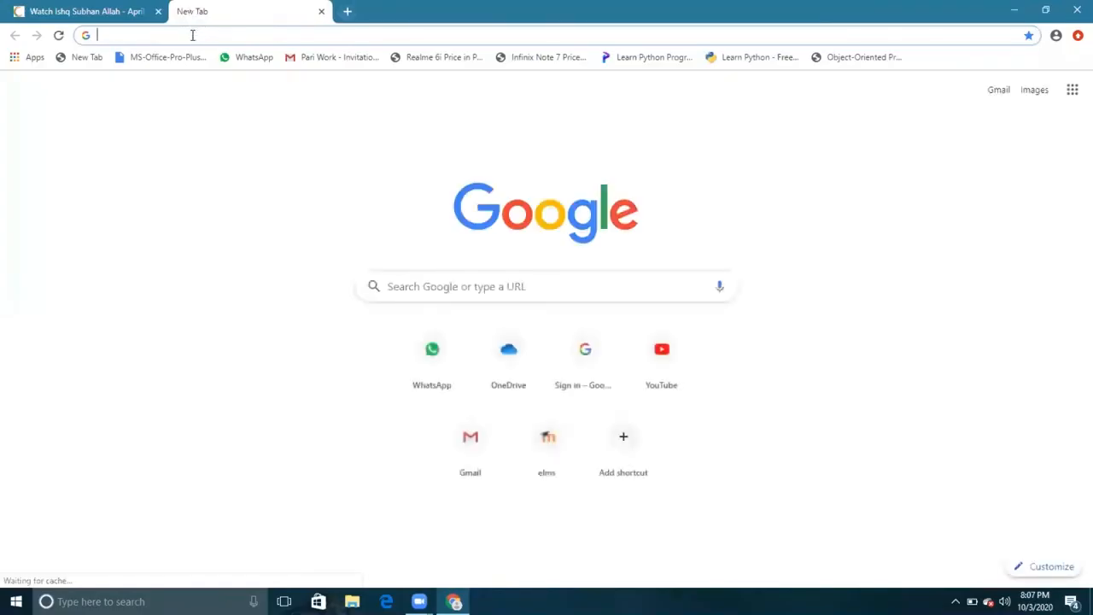
pyautogui.write('python')
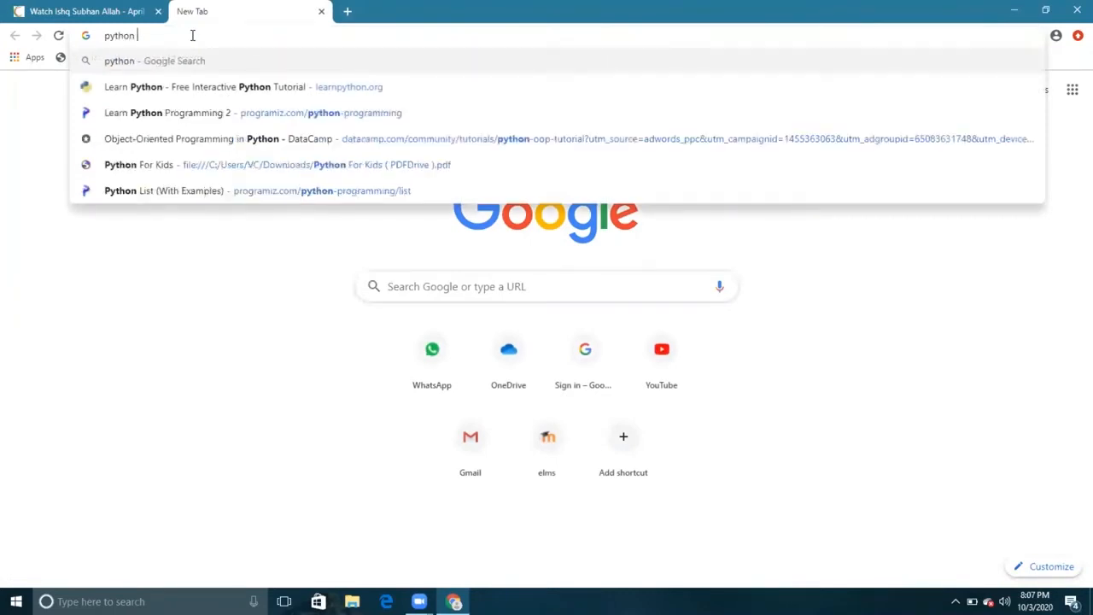
pyautogui.write(' install')
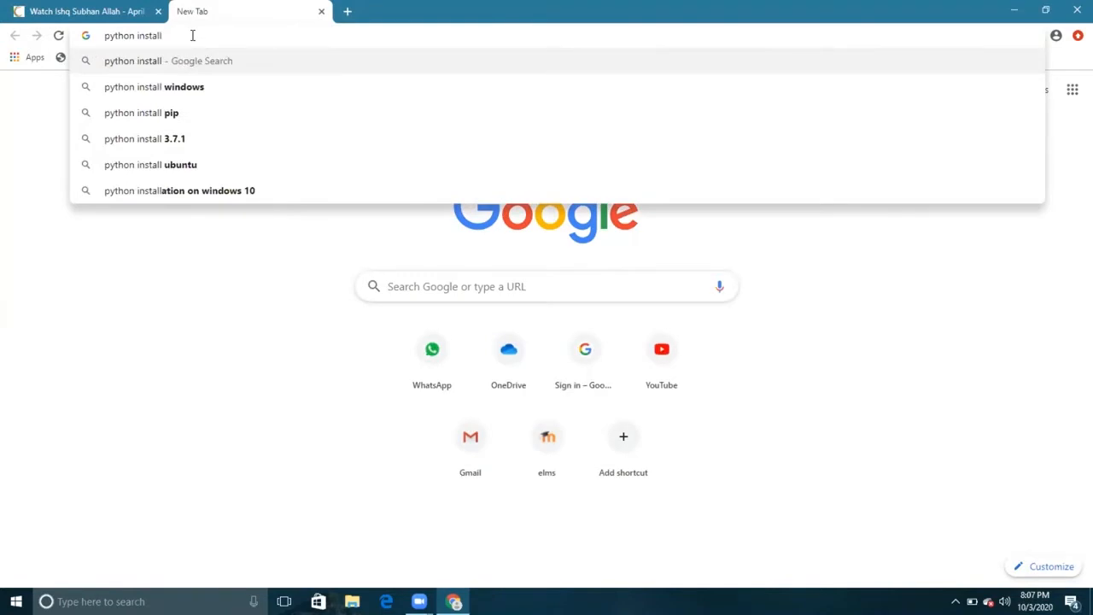
pyautogui.press('Return')
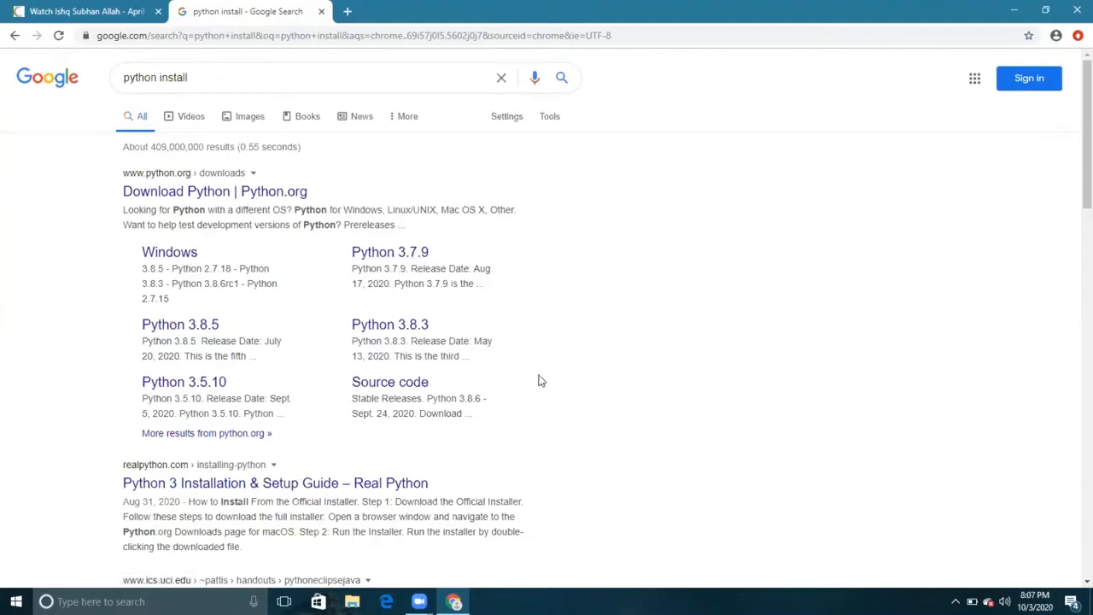
# - Open the Download Python page on Python.org from the results and look through its active and specific releases
pyautogui.click(291, 193)
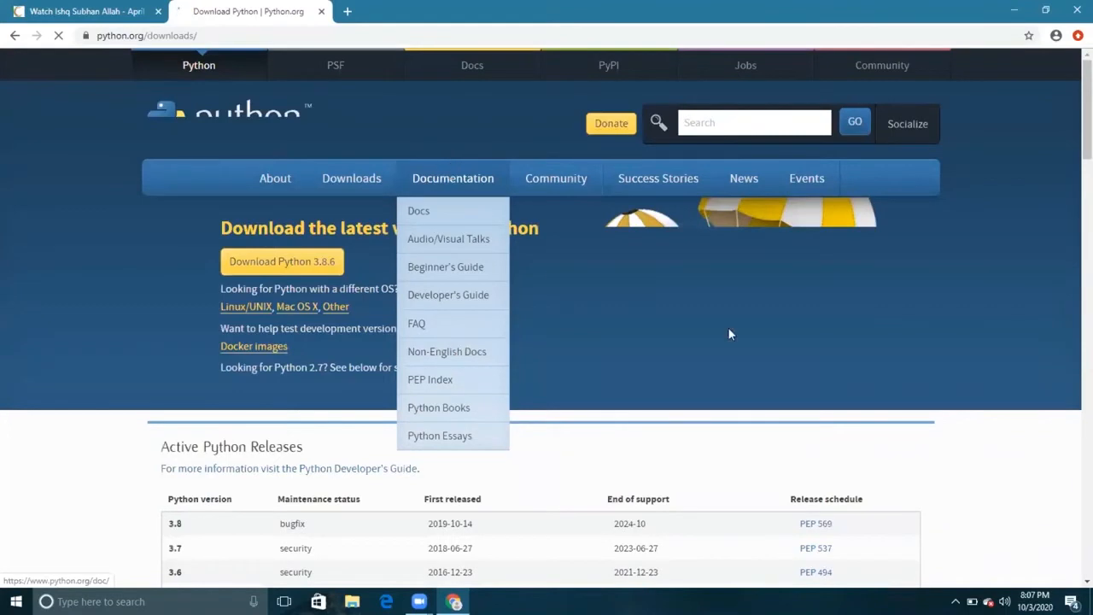
pyautogui.scroll(-3, 613, 456)
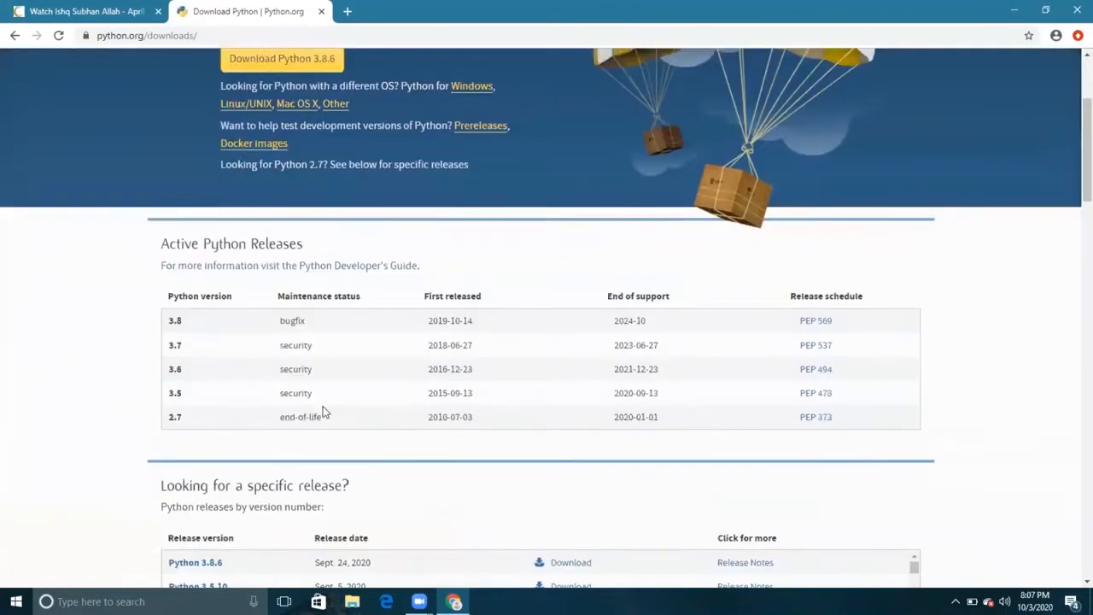
pyautogui.scroll(-3, 246, 366)
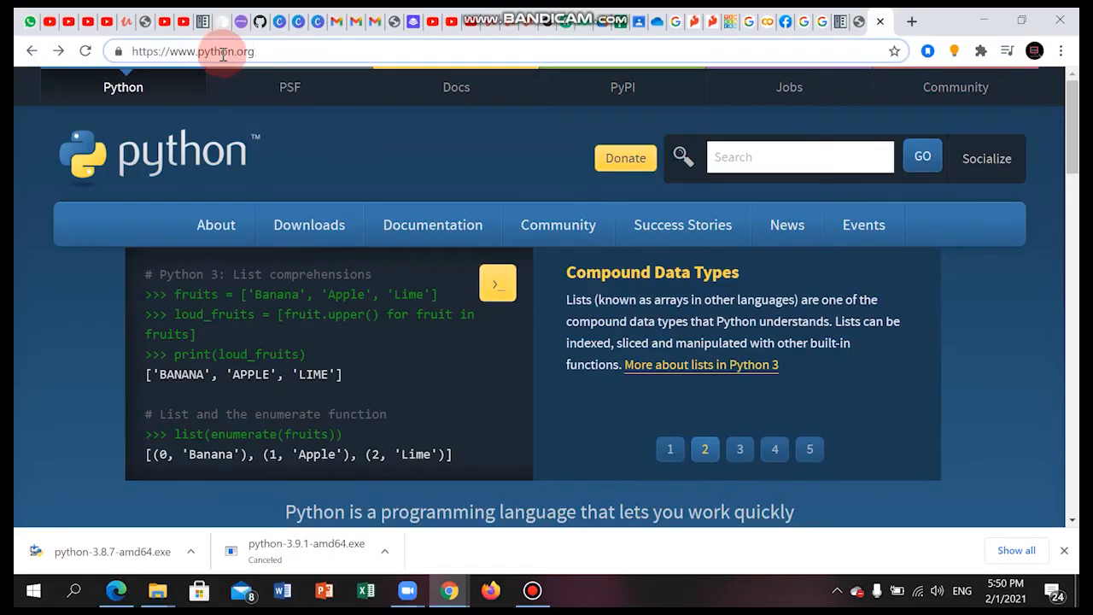
# - From the python.org home page, go to the list of all releases and open the Python 3.8.7 release page
pyautogui.press('Return')
pyautogui.moveTo(308, 234)
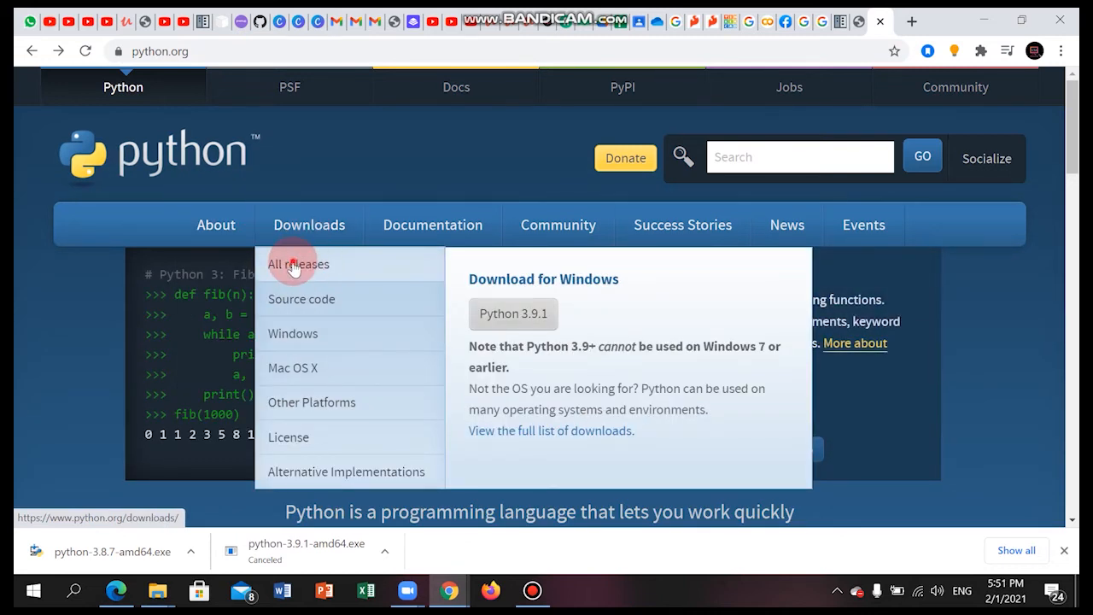
pyautogui.click(294, 265)
pyautogui.scroll(-8, 273, 314)
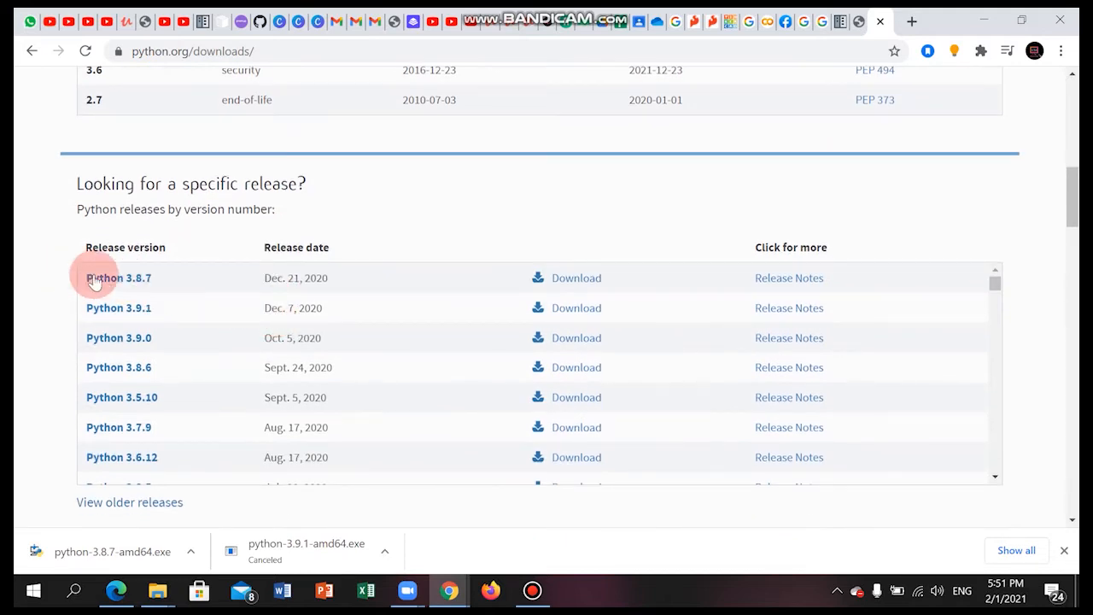
pyautogui.click(115, 278)
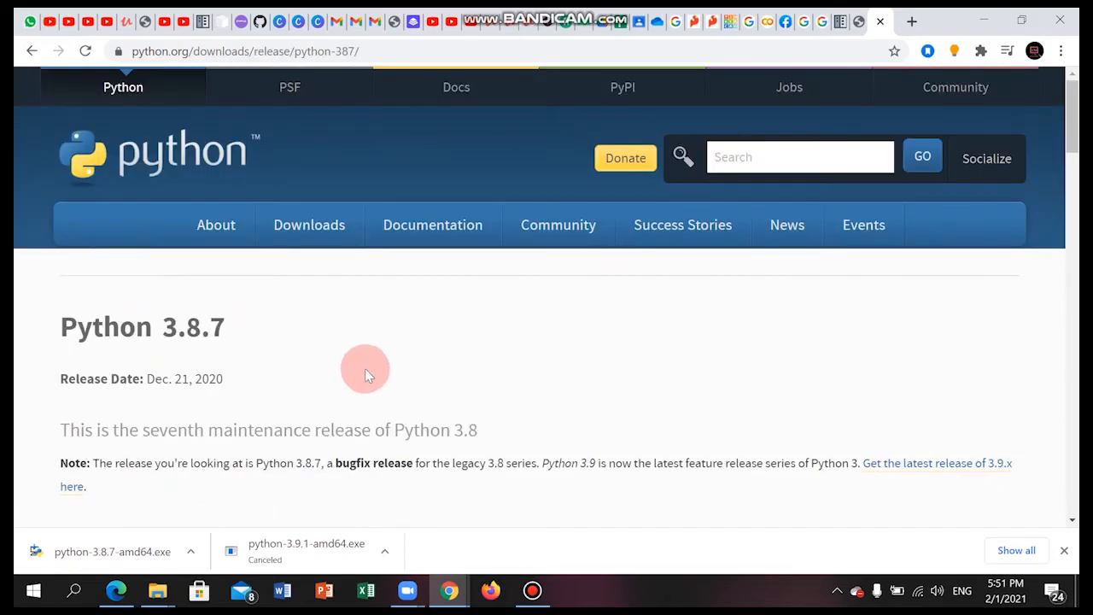
# - Download the recommended Windows installer (64-bit) from the Files list of the Python 3.8.7 release
pyautogui.scroll(-6, 363, 369)
pyautogui.scroll(-15, 358, 369)
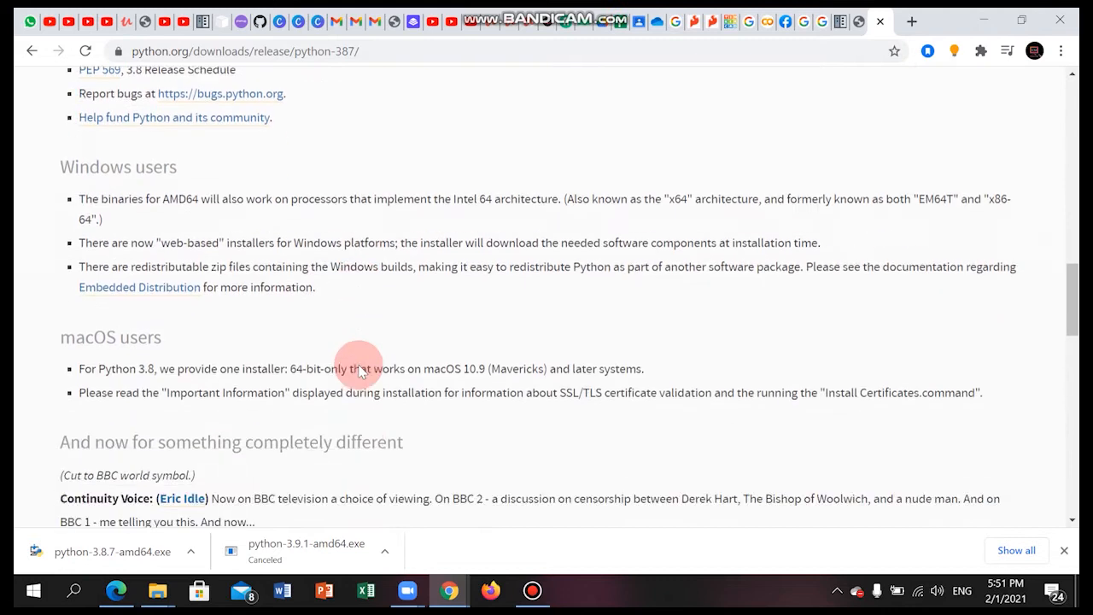
pyautogui.scroll(-2, 360, 372)
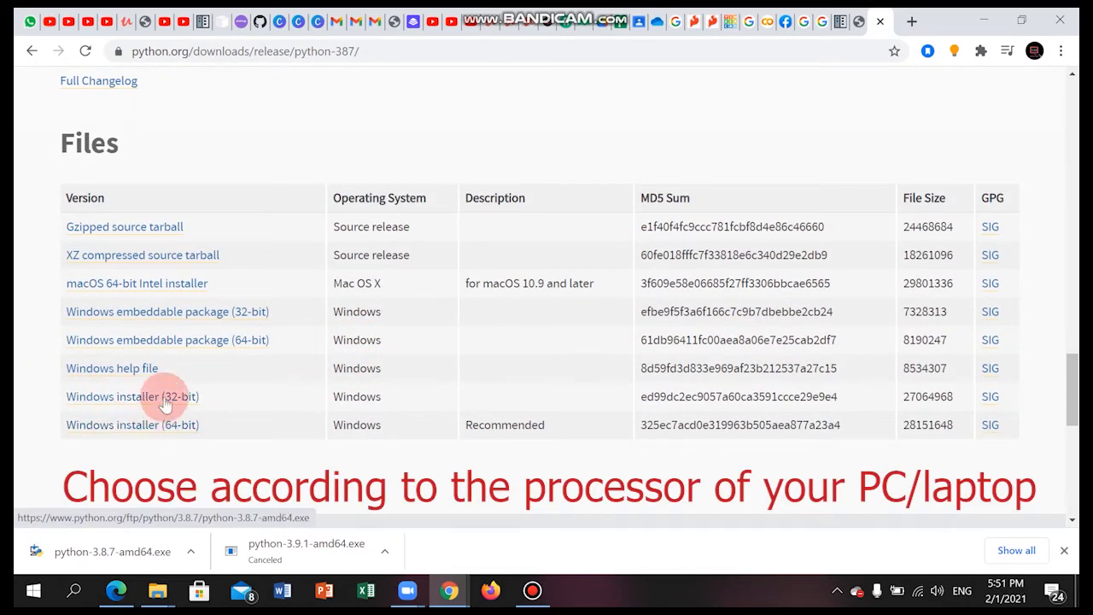
pyautogui.click(192, 420)
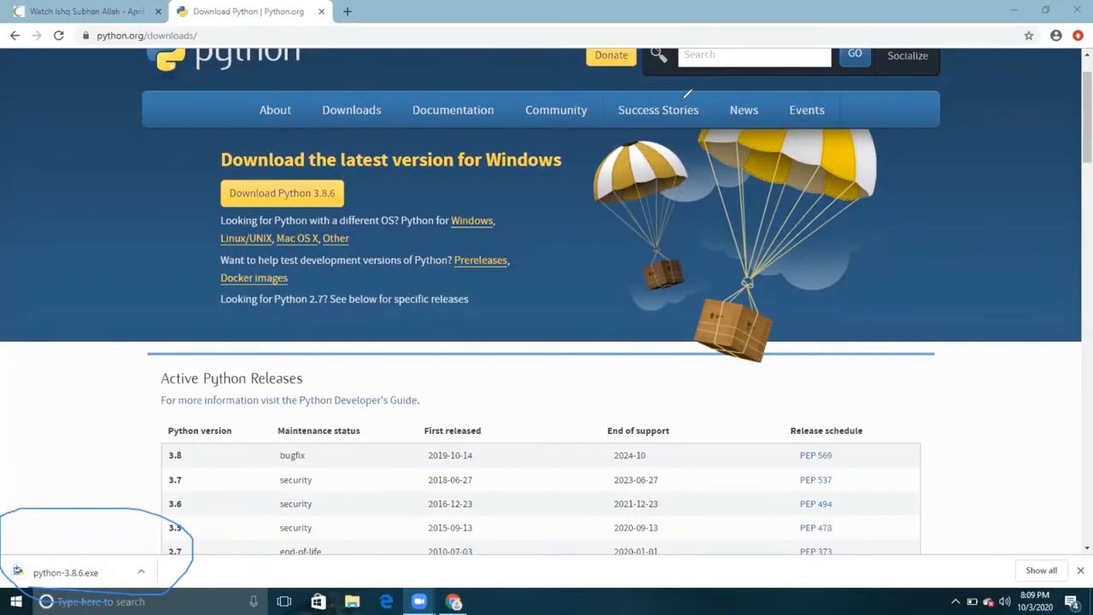
# - Show the downloaded python-3.8.6.exe in its Downloads folder
pyautogui.click(141, 572)
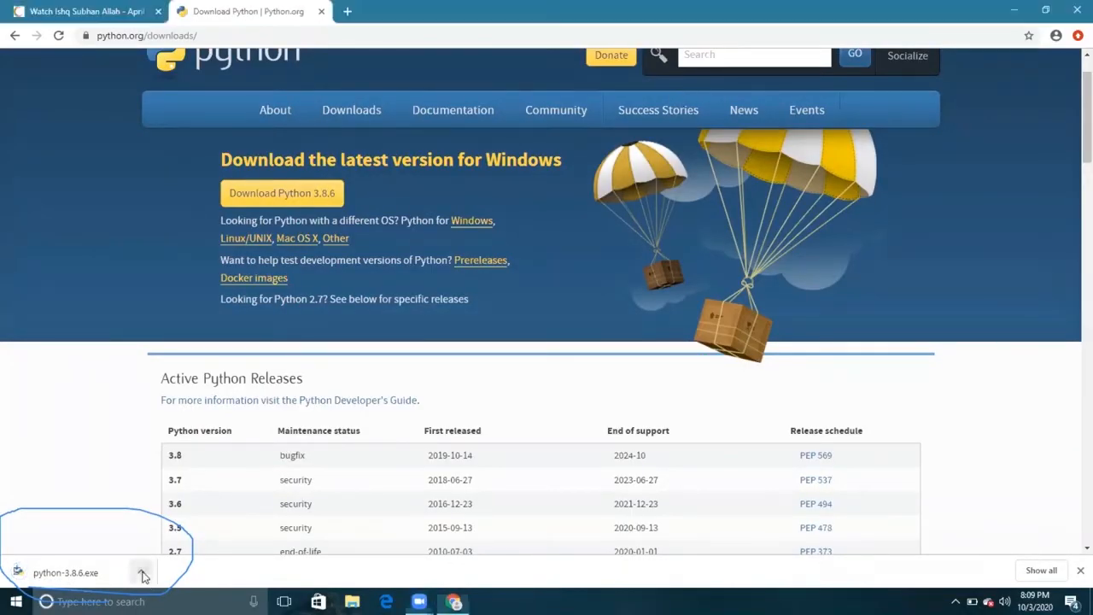
pyautogui.click(172, 524)
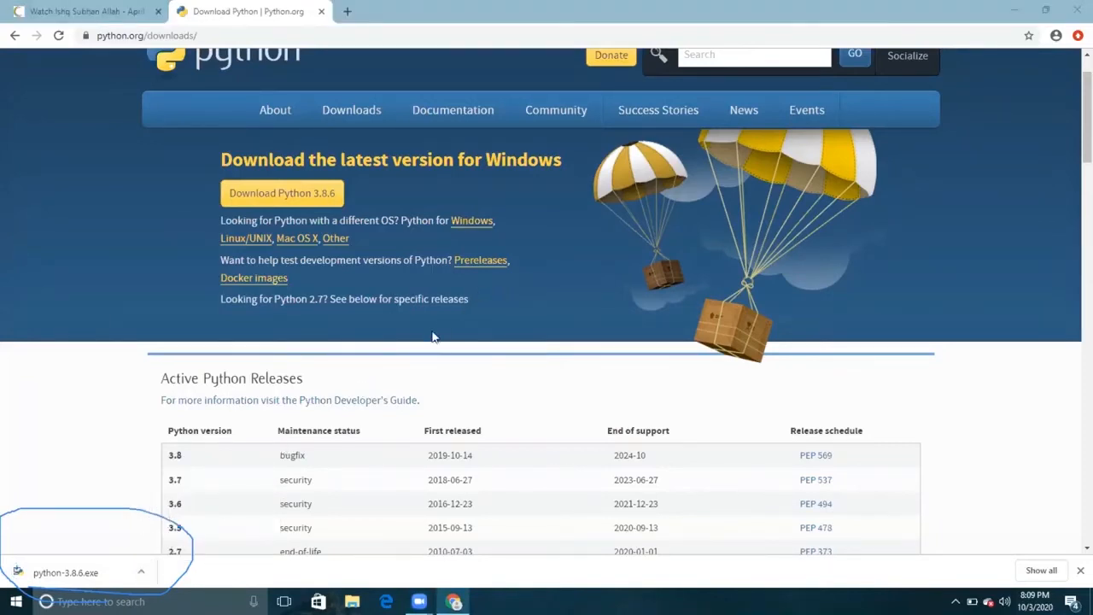
pyautogui.click(141, 571)
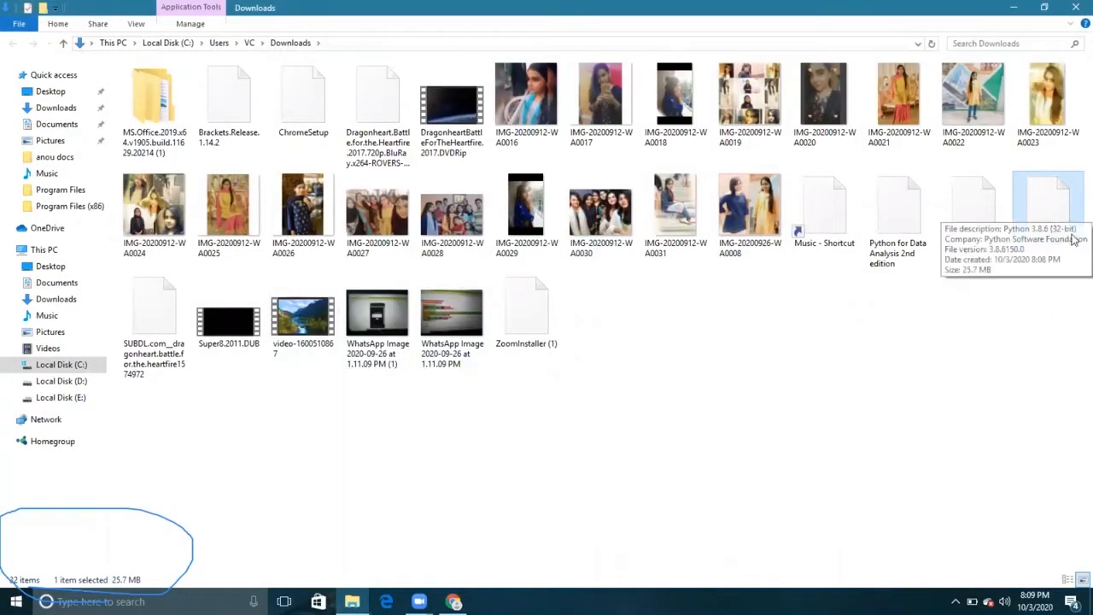
# - Run the python-3.8.6 installer from the Downloads folder as administrator and minimize the folder window
pyautogui.doubleClick(1056, 219)
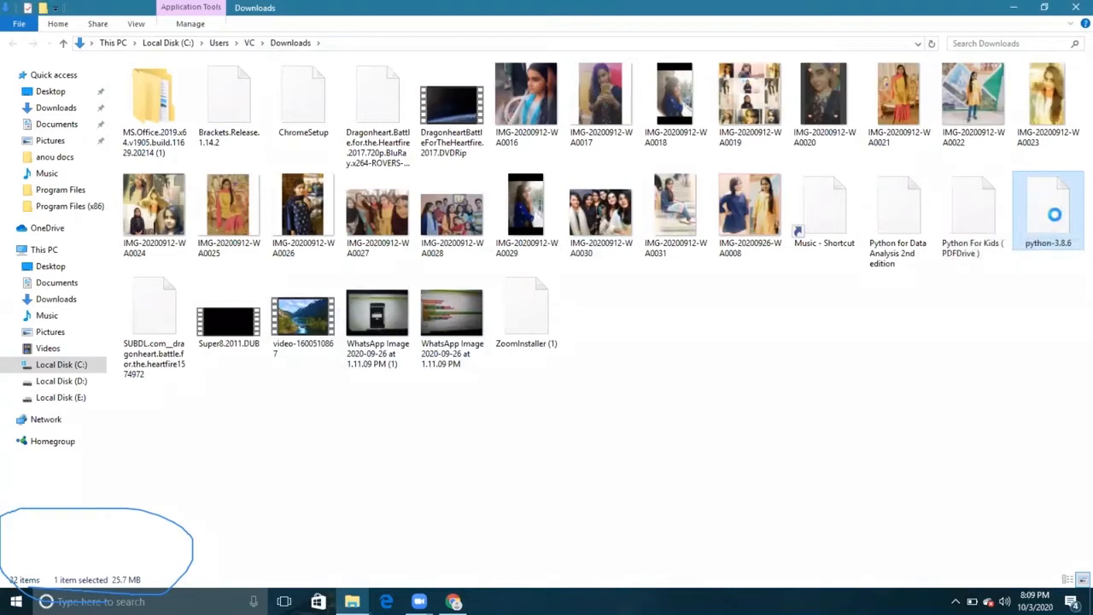
pyautogui.rightClick(1057, 216)
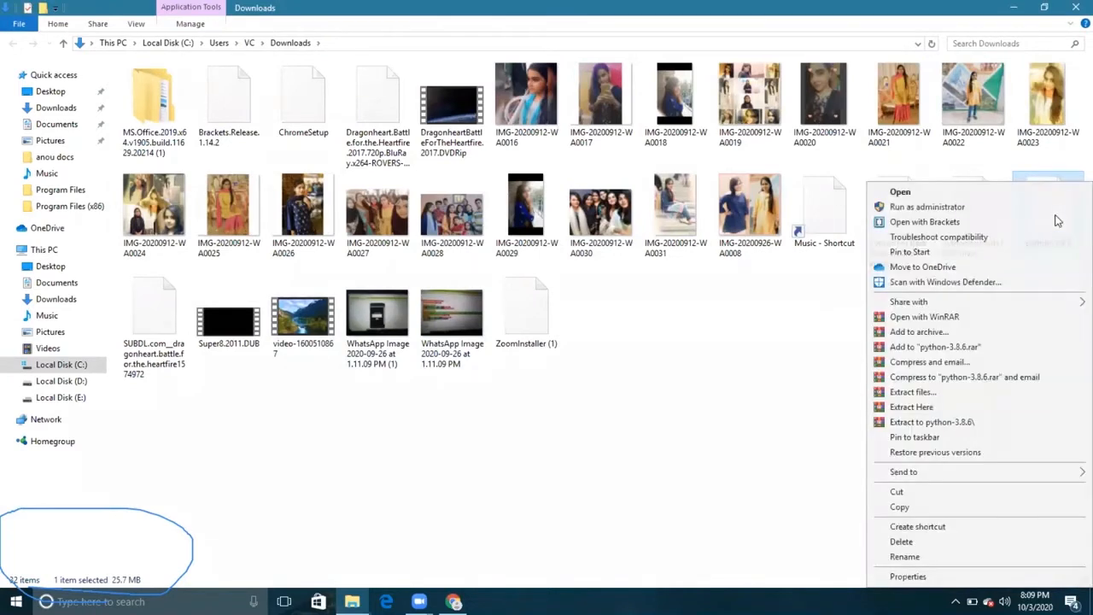
pyautogui.click(926, 206)
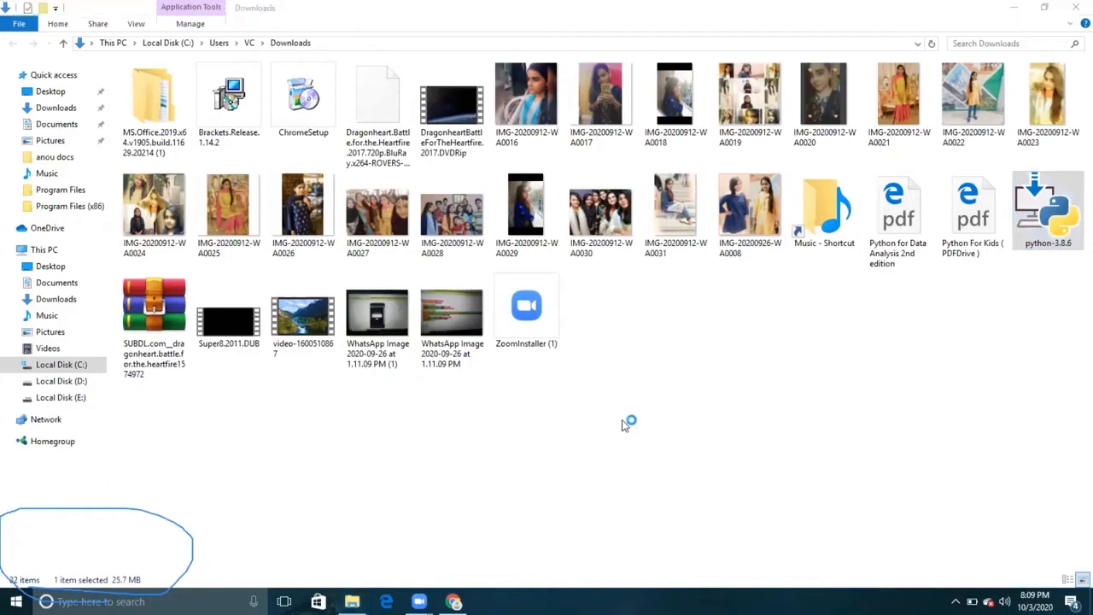
pyautogui.click(1015, 8)
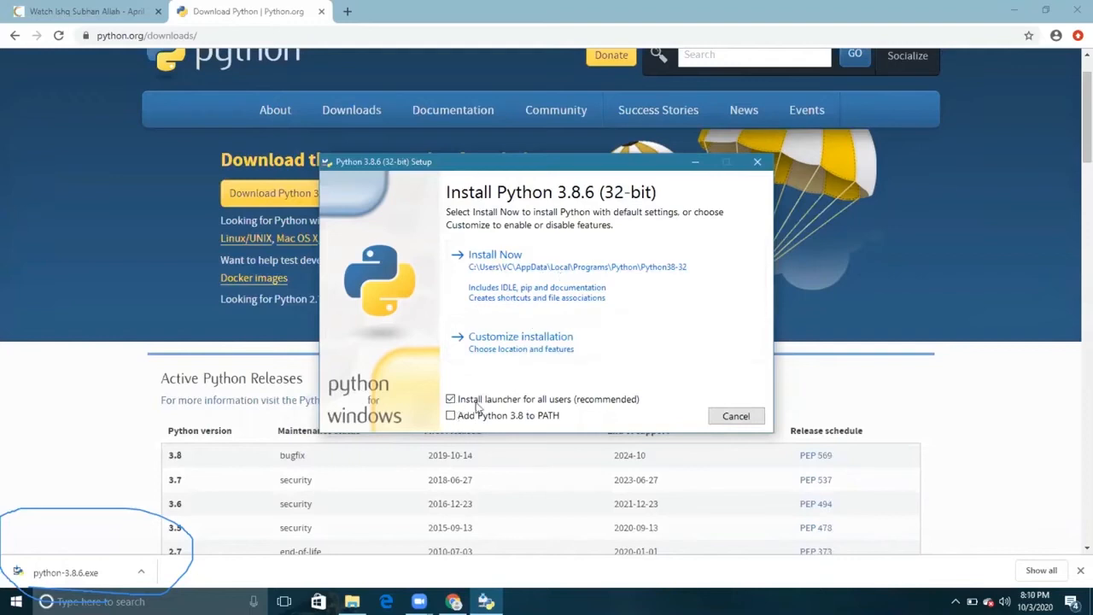
# - Install Python 3.8.6 with the default settings and Add Python 3.8 to PATH enabled, then close the finished setup
pyautogui.click(451, 416)
pyautogui.click(526, 266)
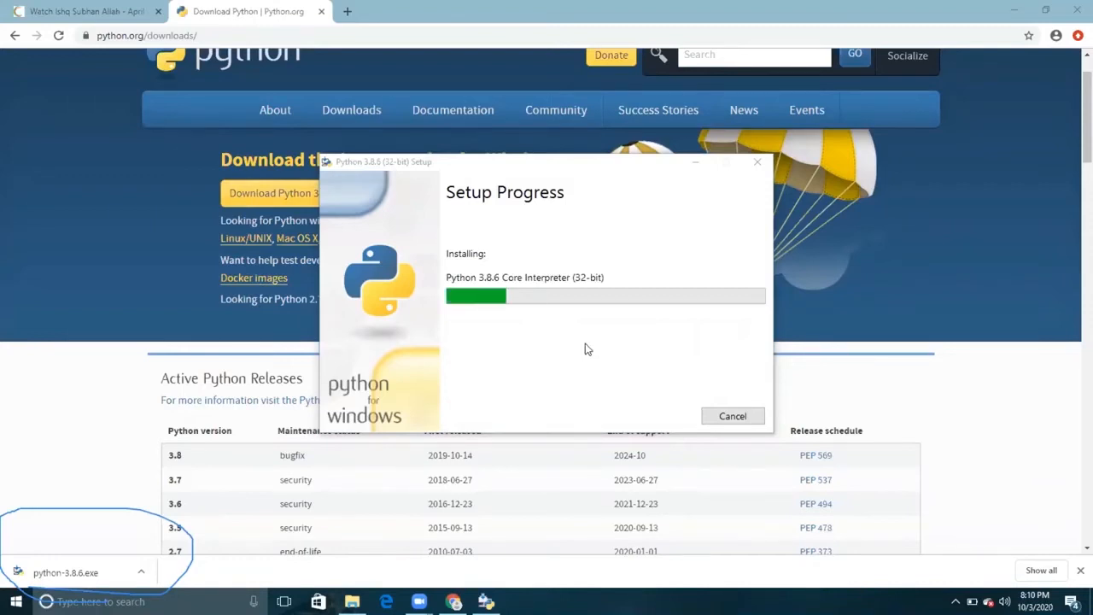
pyautogui.click(1010, 17)
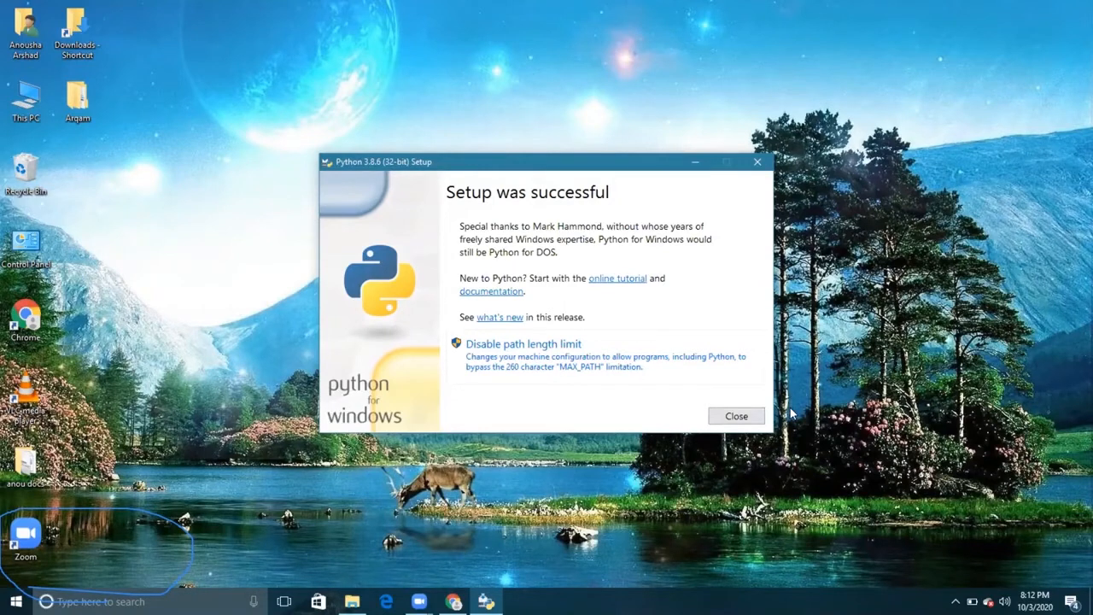
pyautogui.click(736, 419)
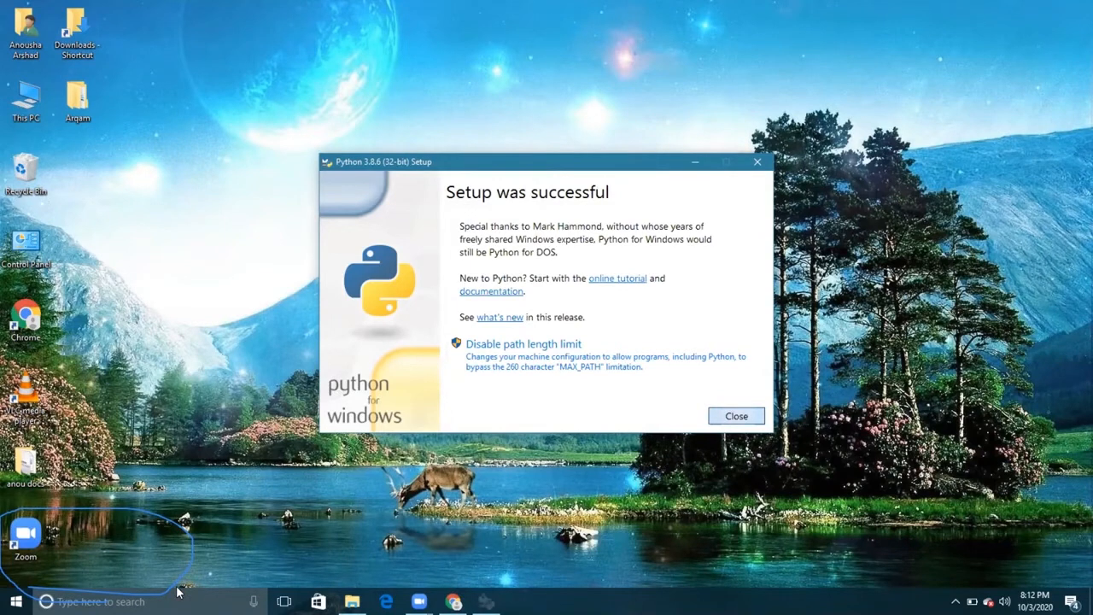
# - Launch the Python 3.8 (32-bit) console and highlight the Python version in its first line
pyautogui.press('Return')
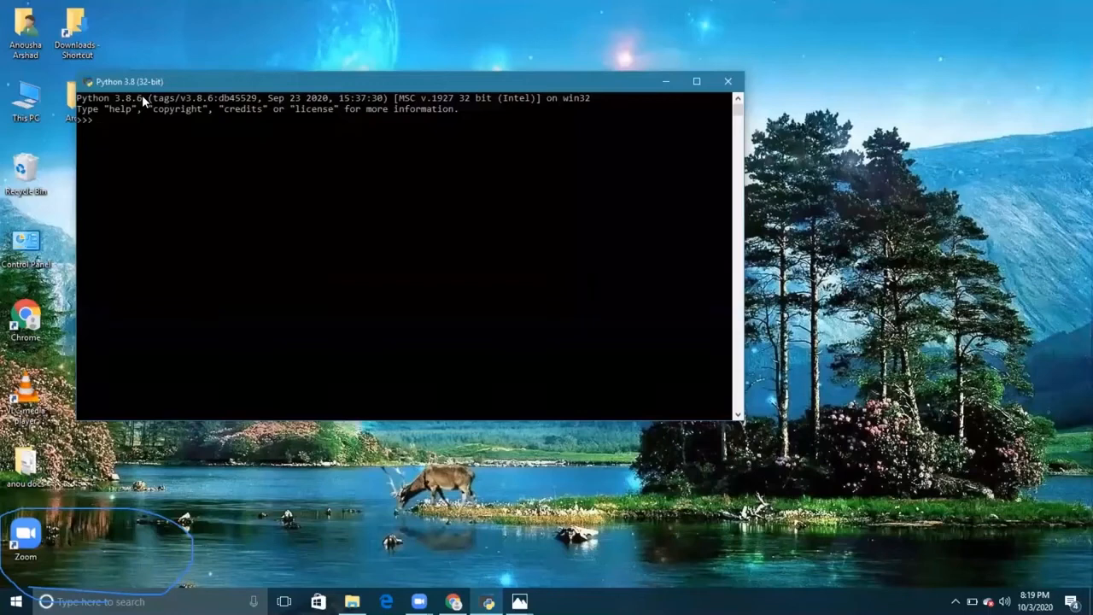
pyautogui.moveTo(143, 97); pyautogui.dragTo(77, 100)
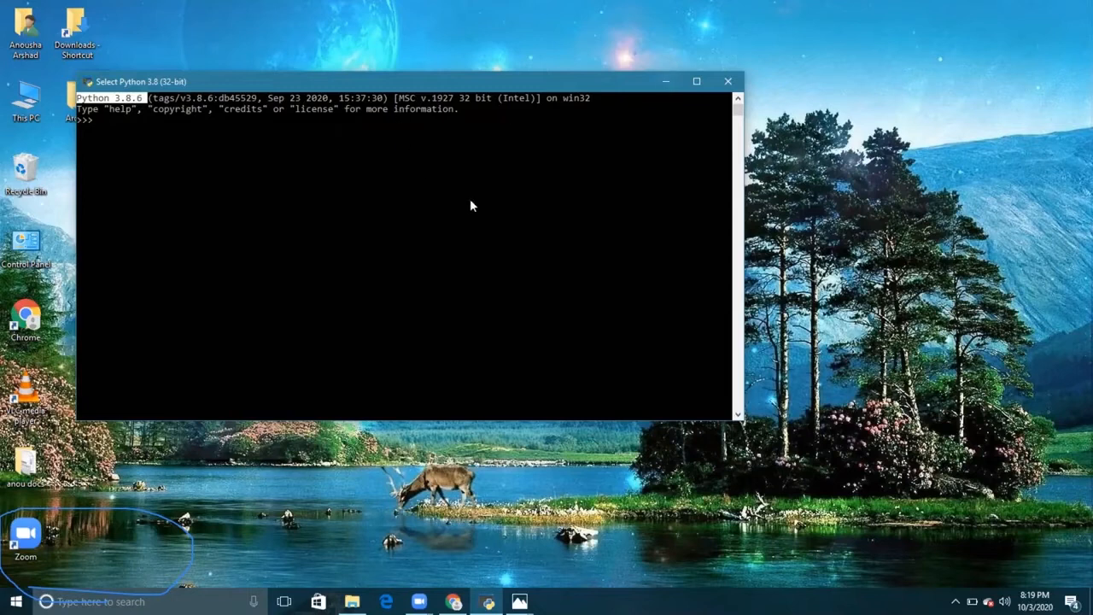
# - Switch to Photos and bring up the saved slide images about pip
pyautogui.click(519, 601)
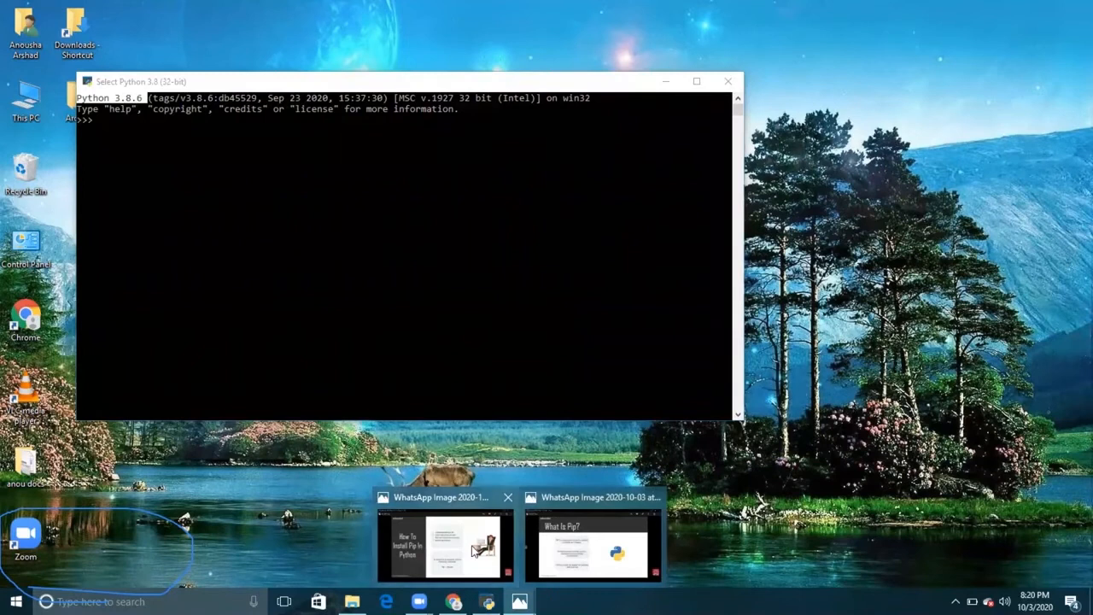
pyautogui.click(615, 545)
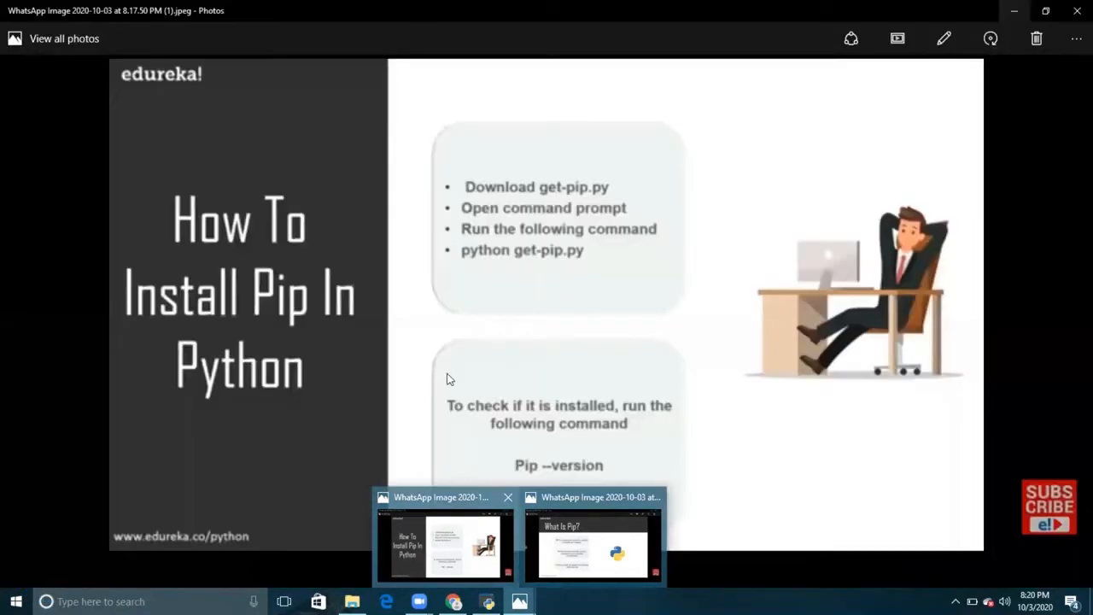
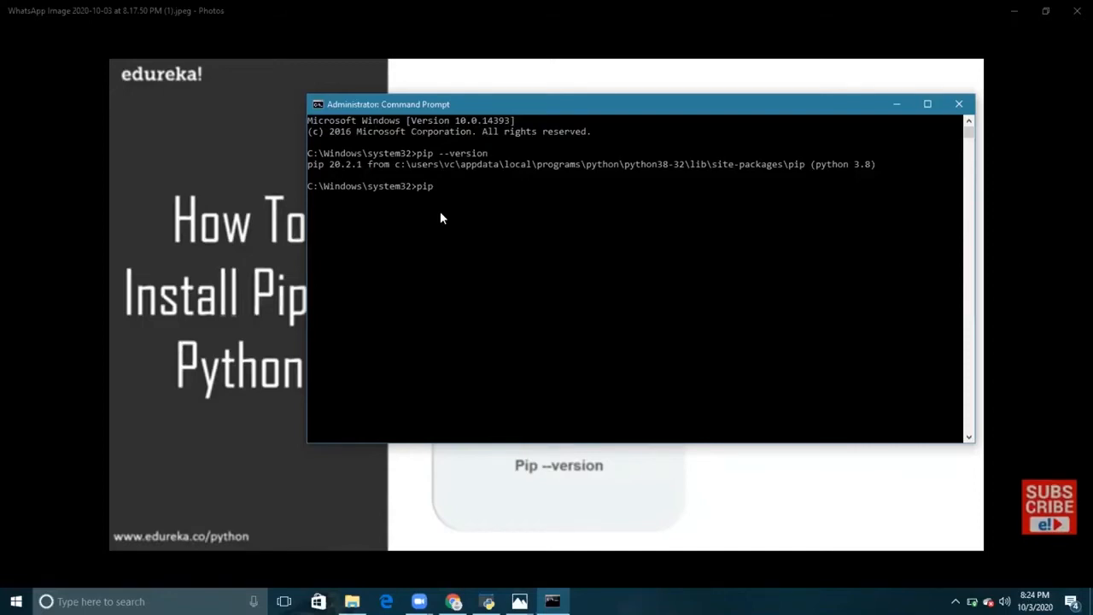
# - Install the numpy package with pip in the Command Prompt and dismiss the low battery notice
pyautogui.write('ll numpy')
pyautogui.press('Return')
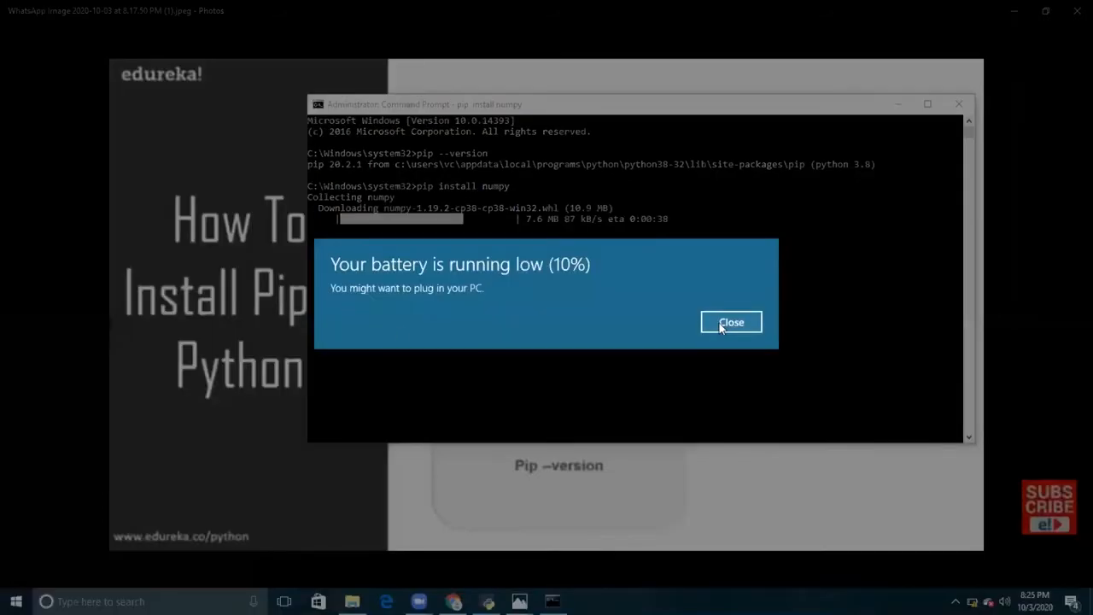
pyautogui.click(730, 323)
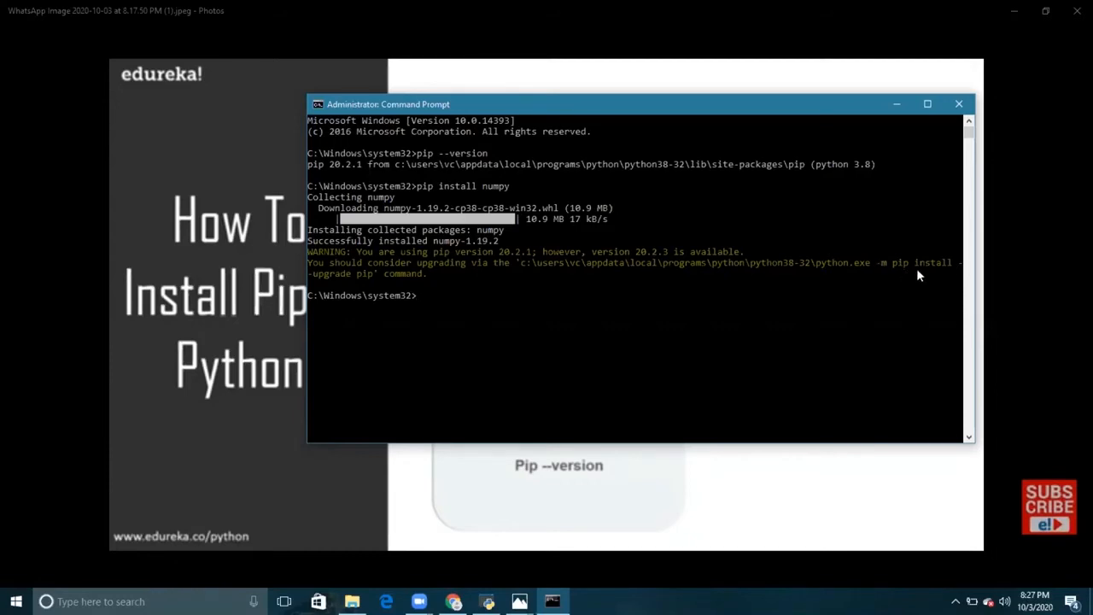
# - Highlight the pip upgrade command in the warning, clear the selection, and install the pandas package with pip
pyautogui.moveTo(923, 268); pyautogui.dragTo(376, 283)
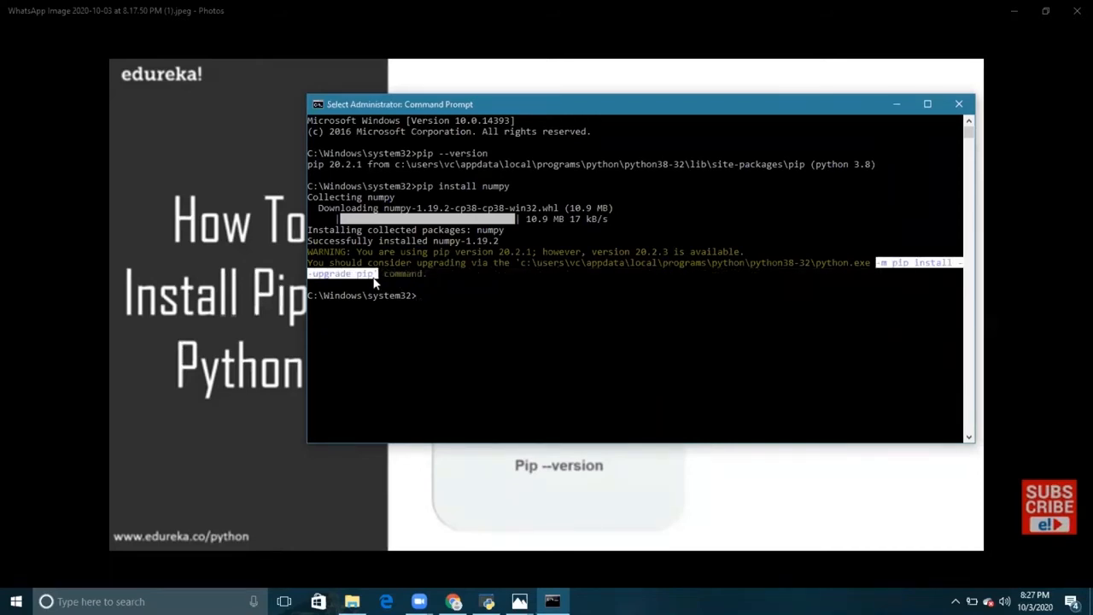
pyautogui.rightClick(431, 302)
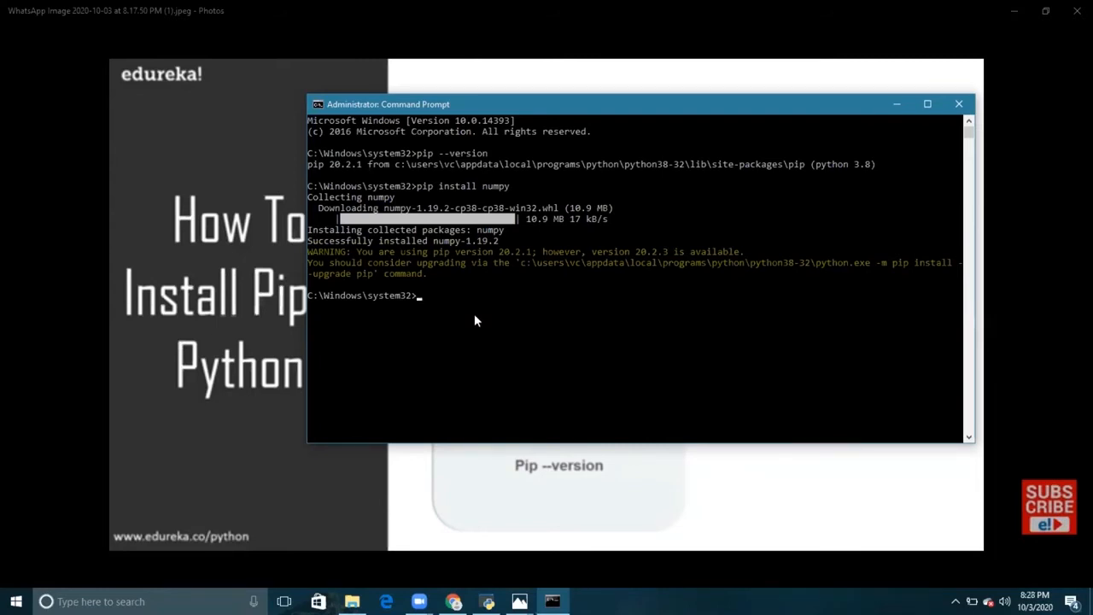
pyautogui.write('pip install pandas')
pyautogui.press('Return')
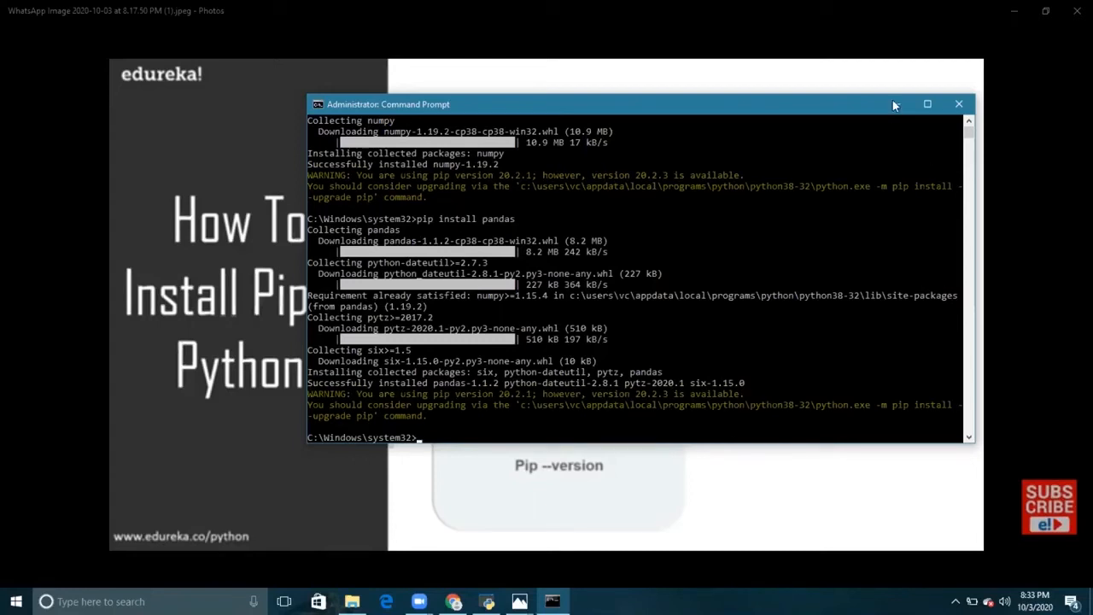
# - Minimize the windows covering the Python 3.8 console, import numpy and pandas there, and select the two import lines
pyautogui.click(1014, 16)
pyautogui.click(1014, 16)
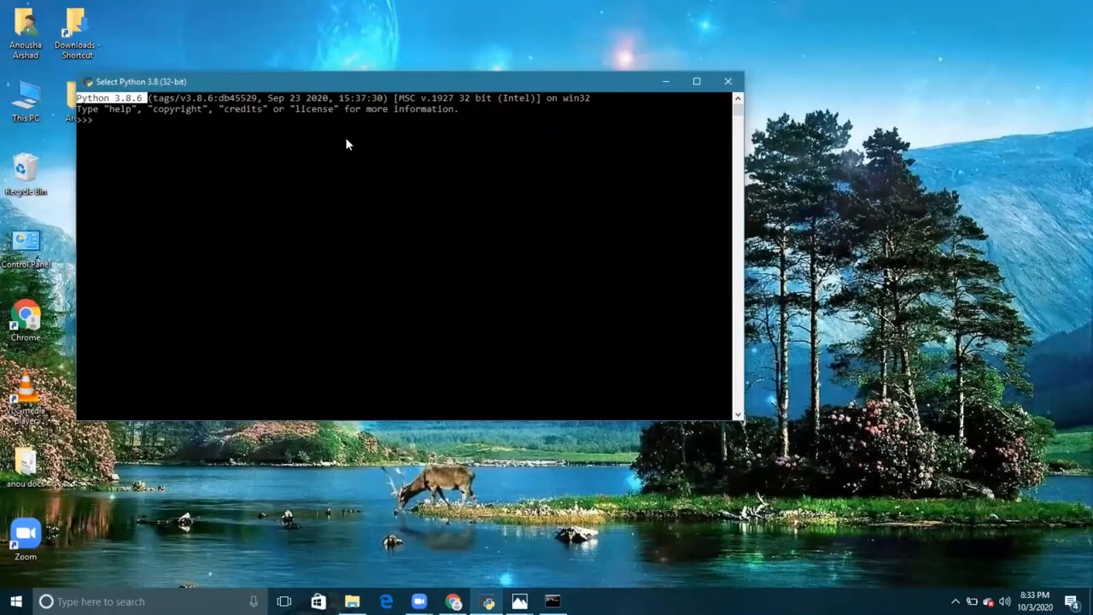
pyautogui.write('i')
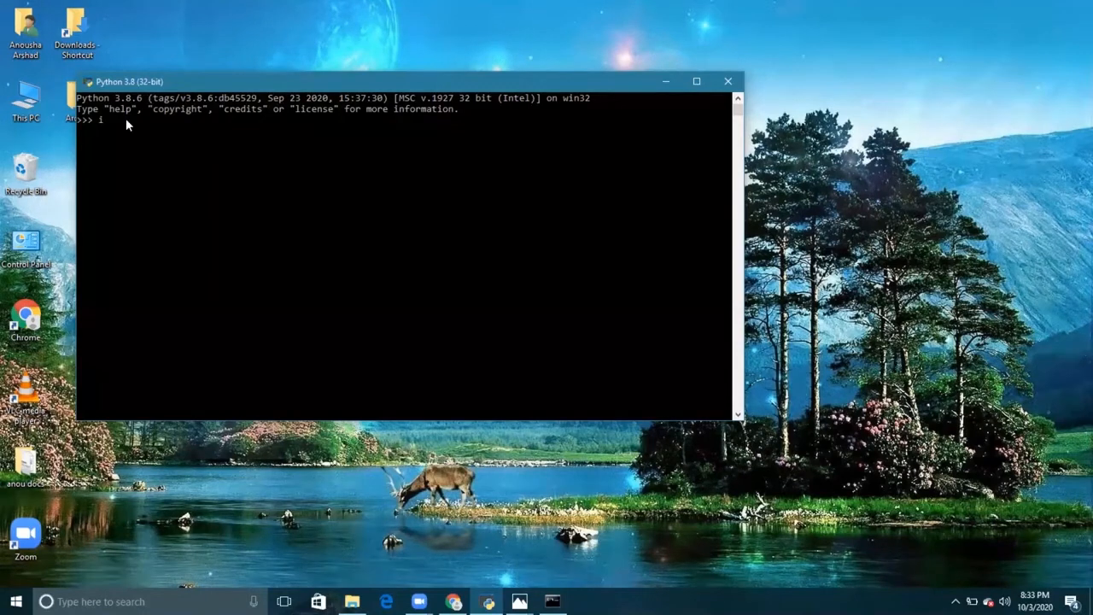
pyautogui.write('mpor')
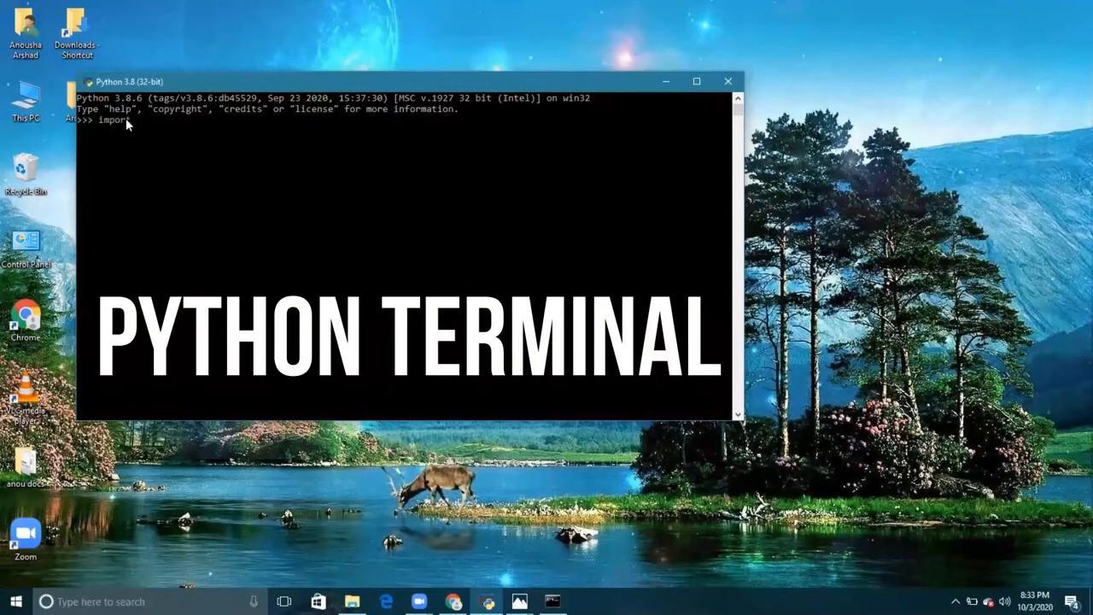
pyautogui.write('t numpy')
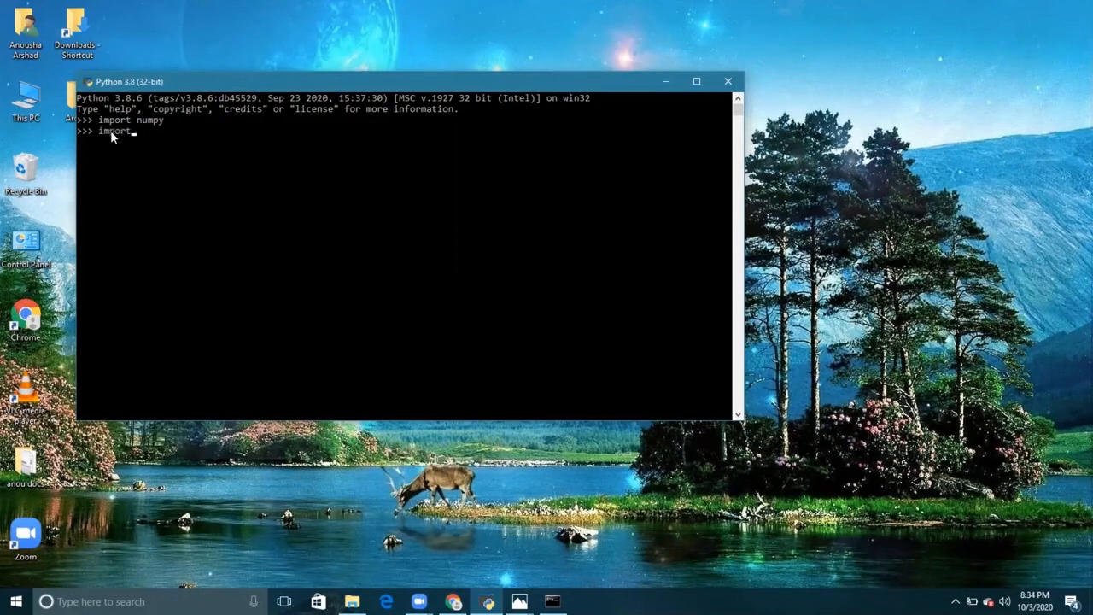
pyautogui.write('pandas')
pyautogui.hotkey('ctrl', 'a')
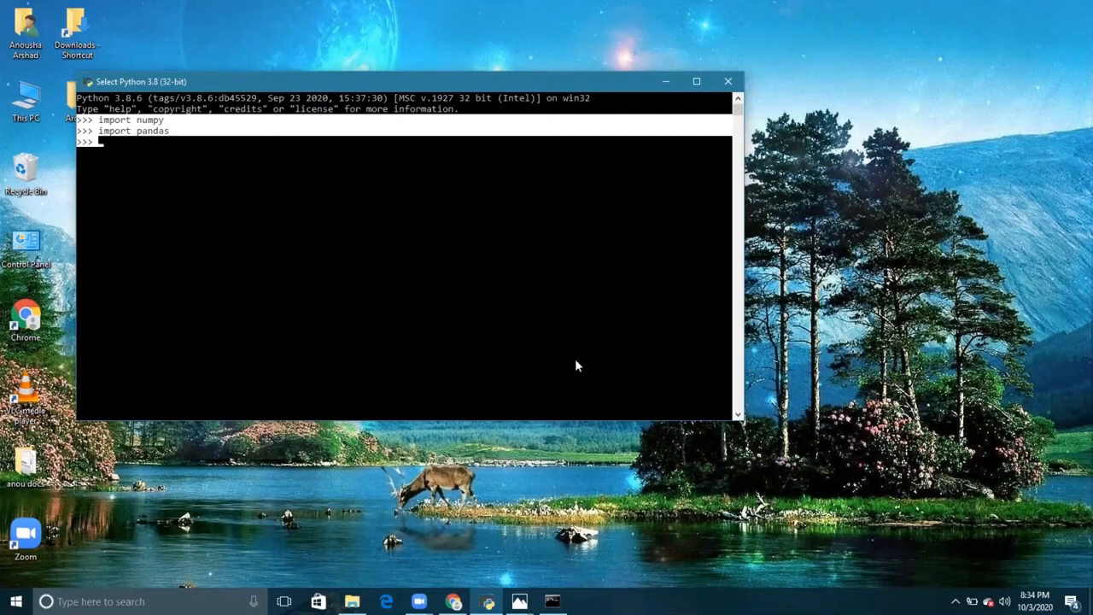
# - Switch to Chrome and search Google for "jupyter notebook download" in a new tab
pyautogui.hotkey('alt', 'Tab')
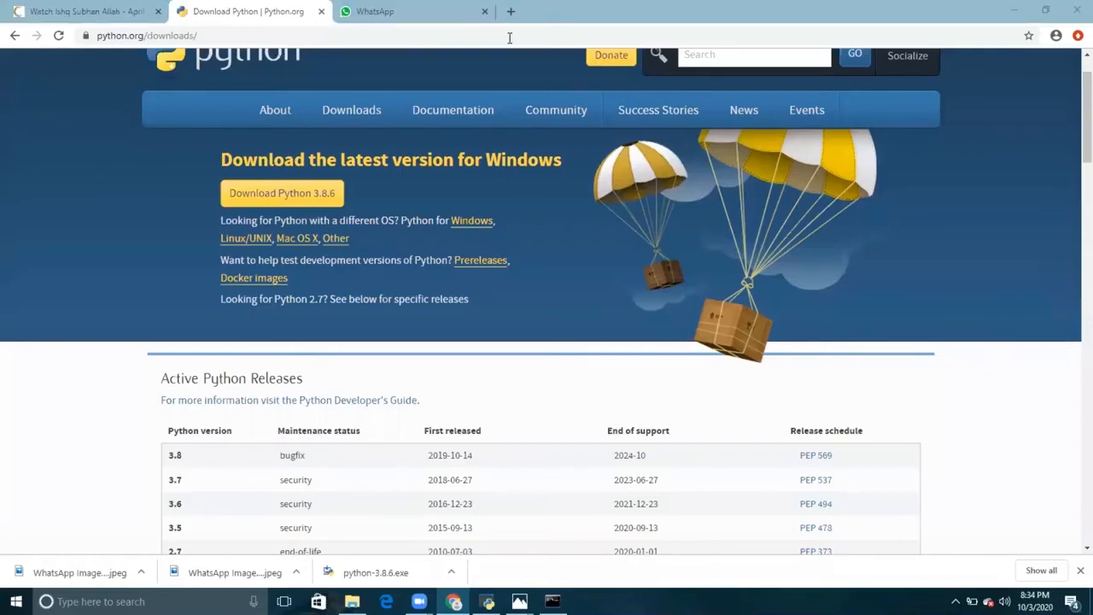
pyautogui.hotkey('ctrl', 't')
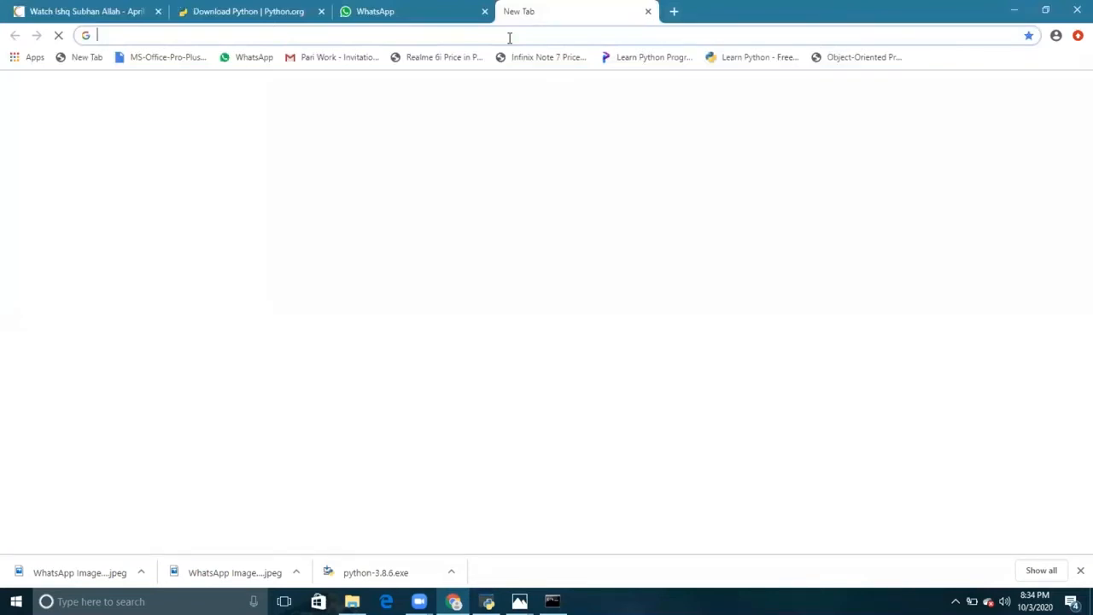
pyautogui.write('jupyter')
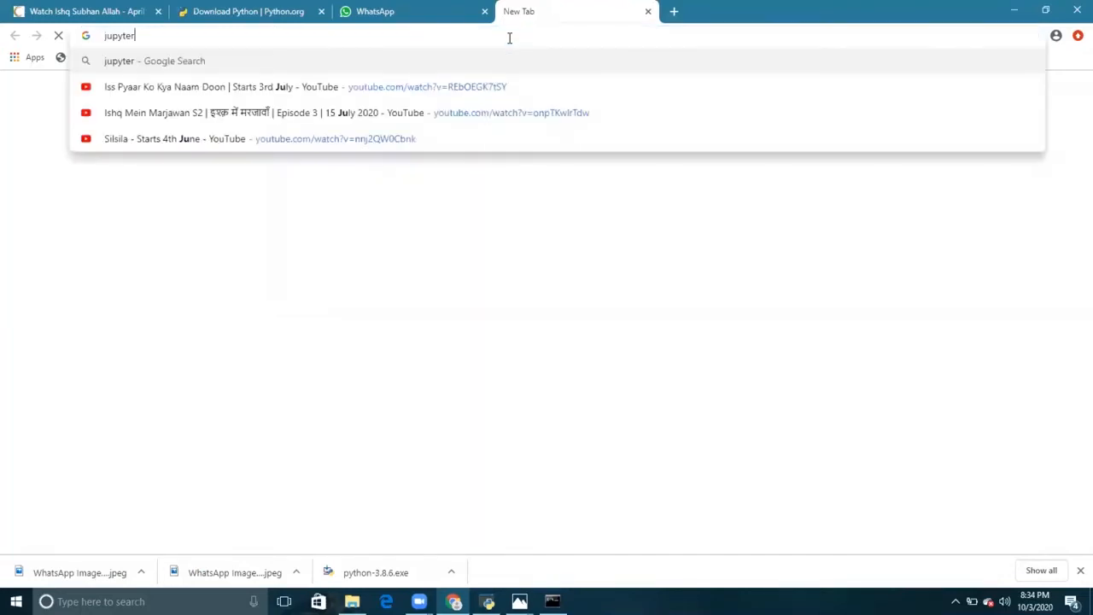
pyautogui.write(' n')
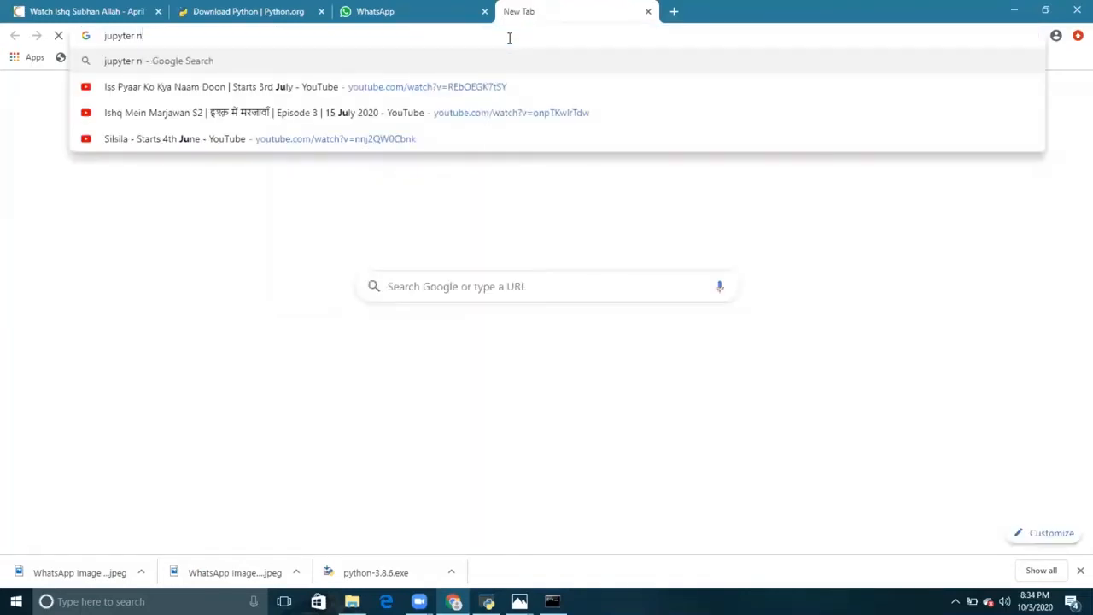
pyautogui.write('ooteb')
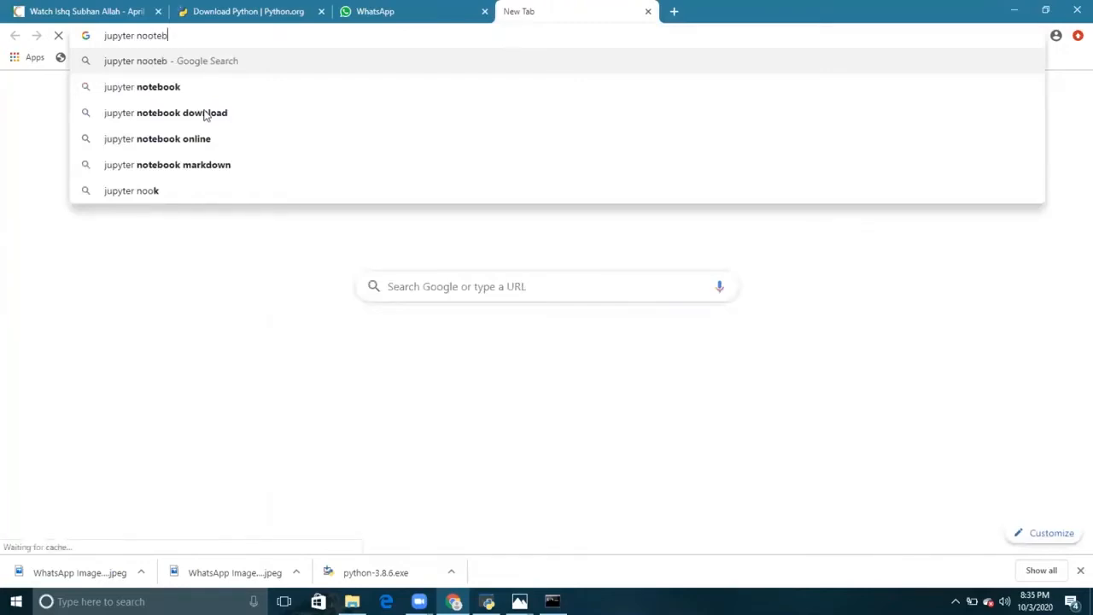
pyautogui.write('ook')
pyautogui.press('Left')
pyautogui.press('Left')
pyautogui.press('Left')
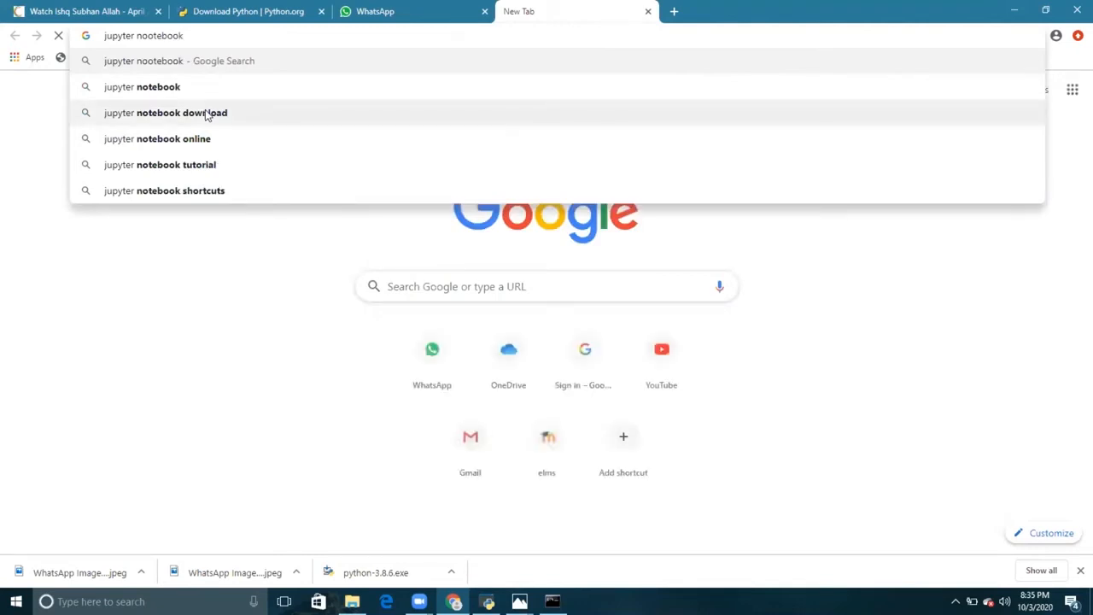
pyautogui.click(207, 115)
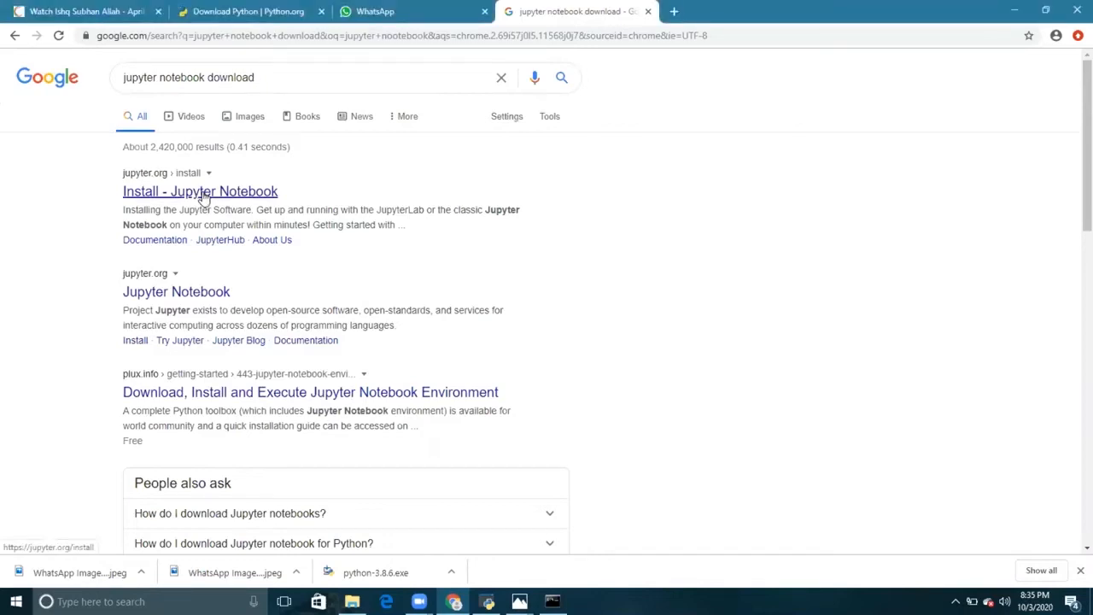
# - Open the Install - Jupyter Notebook page on jupyter.org and examine the conda and pip installation instructions
pyautogui.click(203, 197)
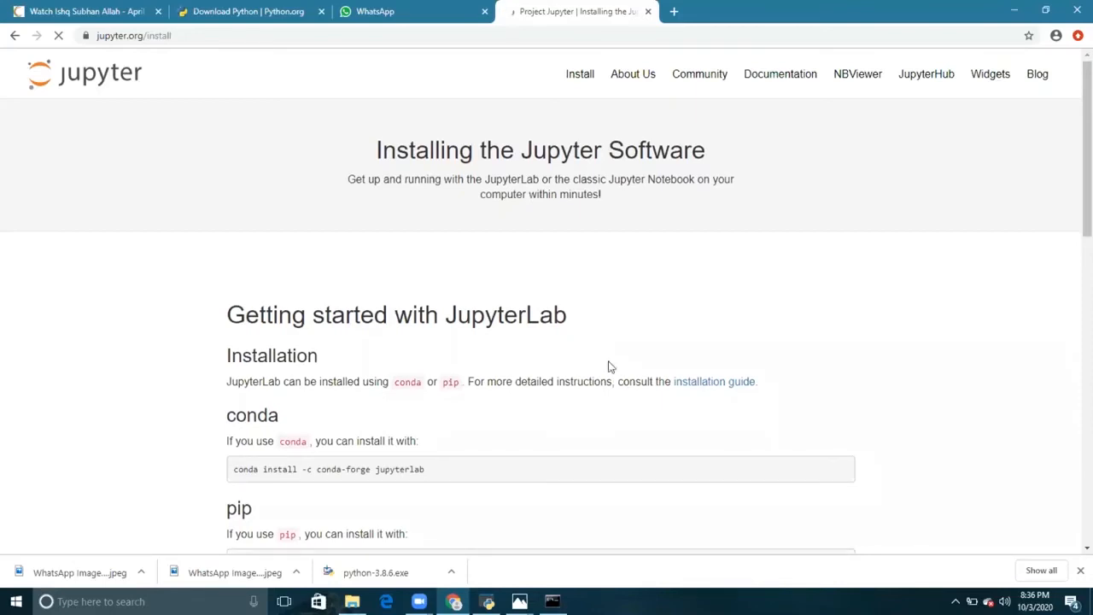
pyautogui.scroll(-4, 576, 378)
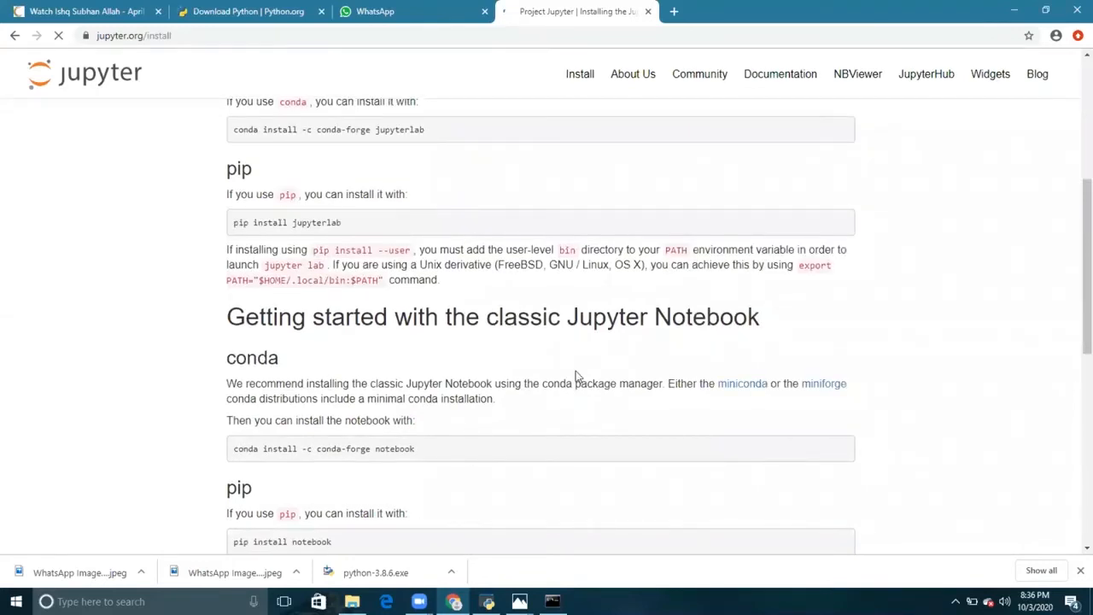
pyautogui.scroll(-5, 575, 376)
pyautogui.scroll(4, 715, 248)
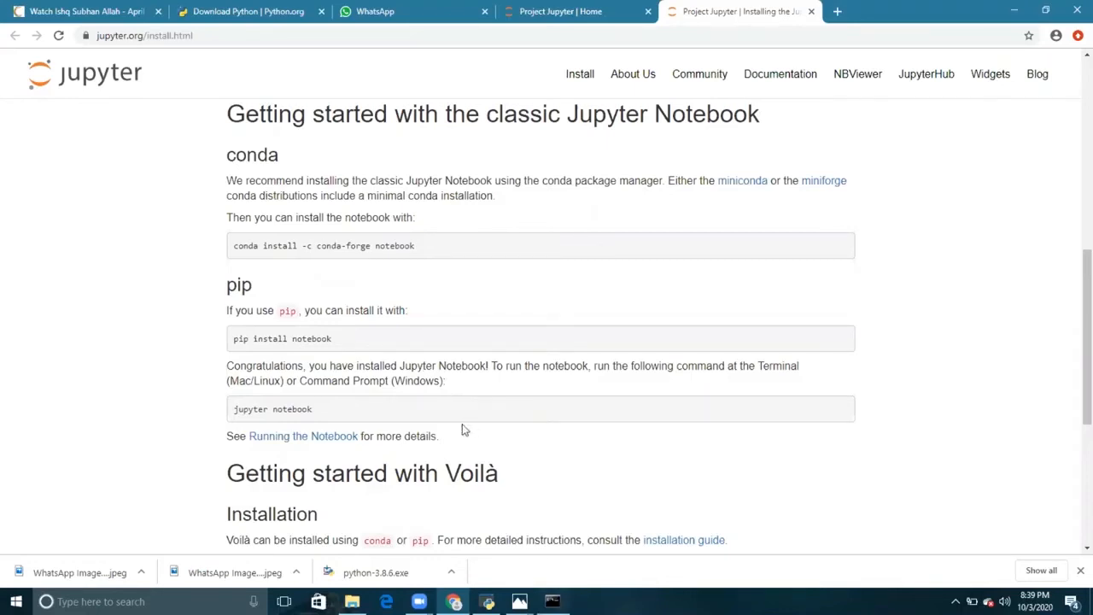
# - Switch to the Command Prompt, run pip install notebook, and move the window up to uncover the web instructions
pyautogui.hotkey('alt', 'Tab')
pyautogui.write('pip install notebo')
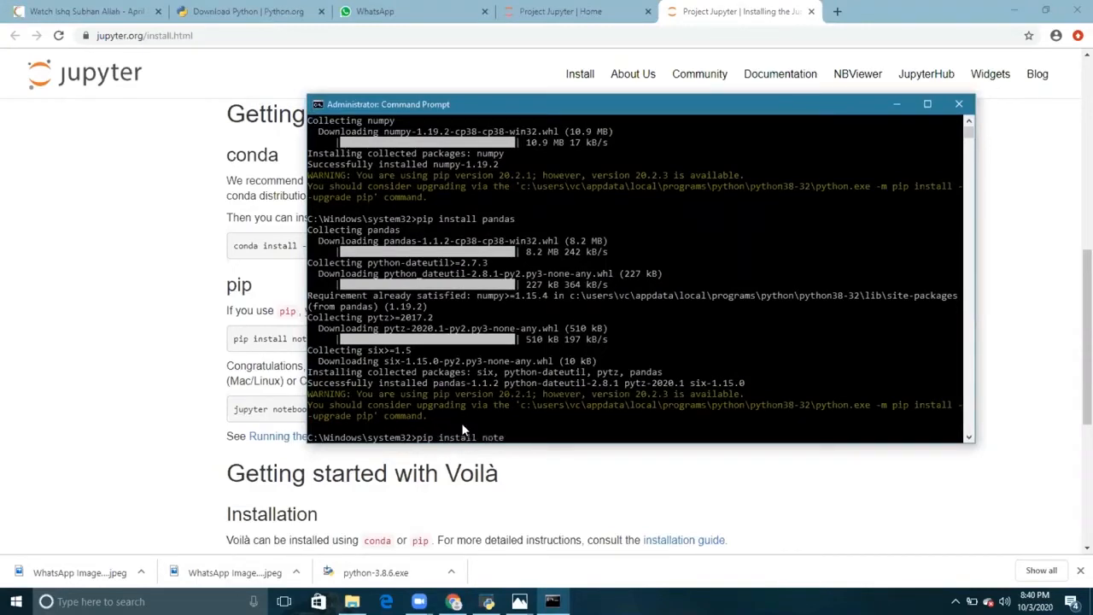
pyautogui.write('ok')
pyautogui.press('Return')
pyautogui.moveTo(667, 107); pyautogui.dragTo(566, 21)
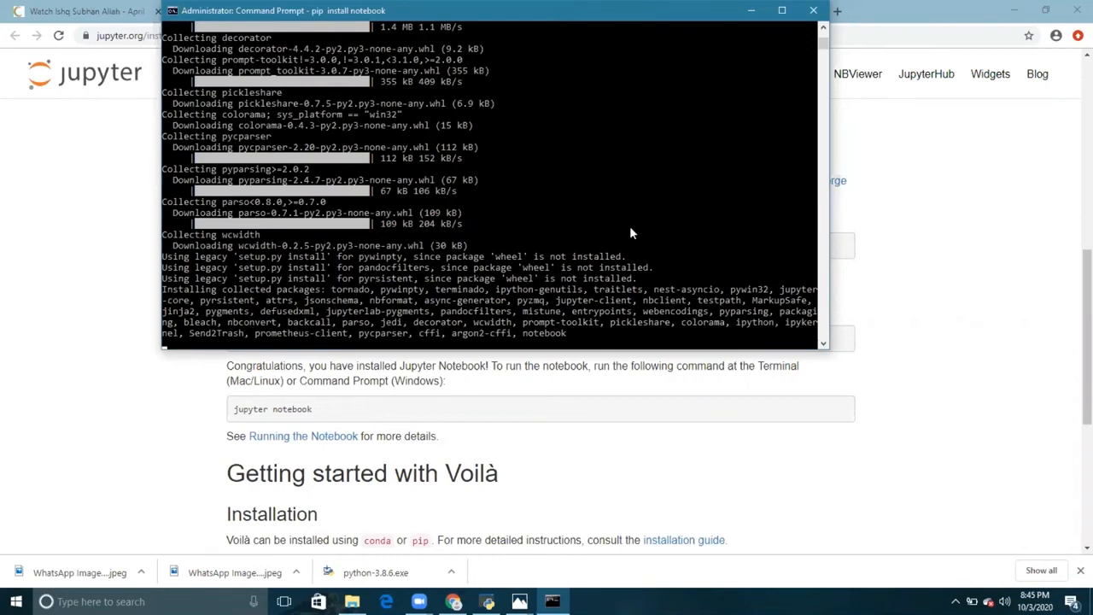
pyautogui.scroll(-1, 630, 229)
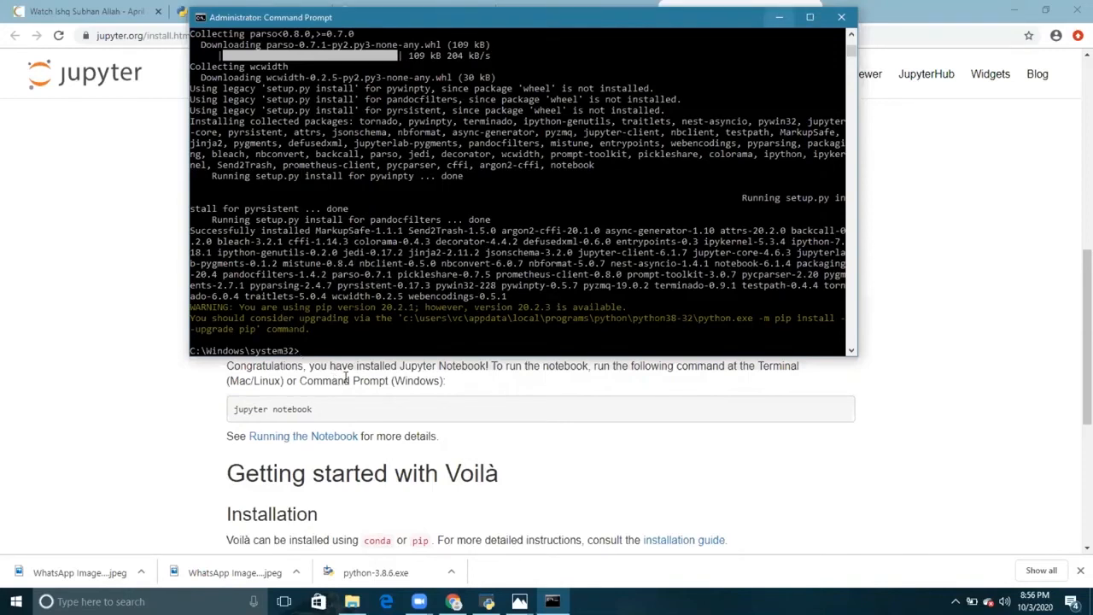
# - Launch the notebook server by running jupyter notebook in the Command Prompt, view its output, and minimize the prompt window
pyautogui.click(497, 387)
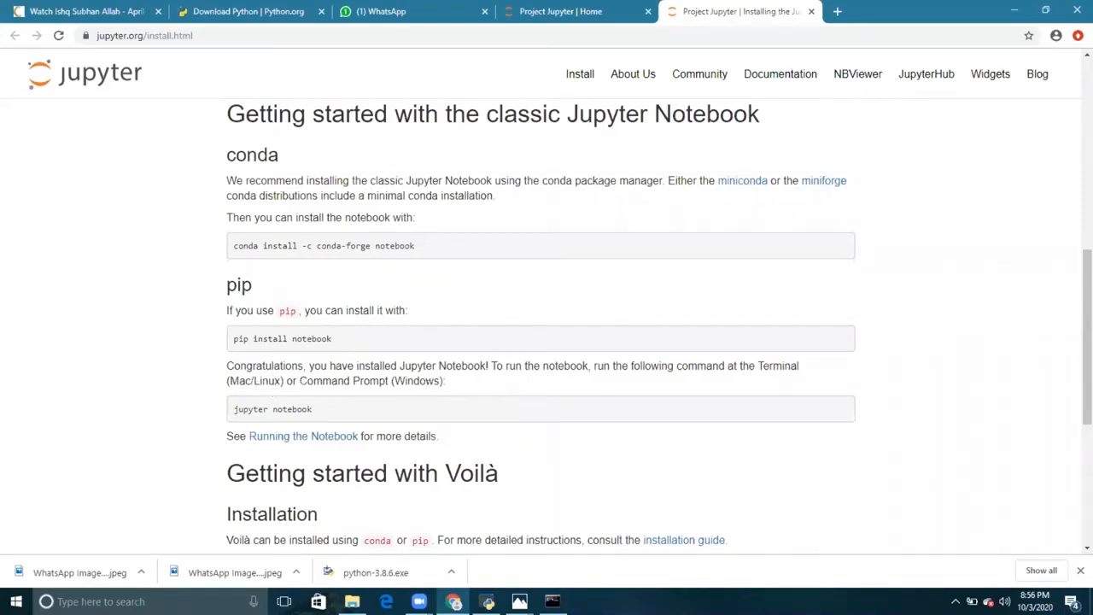
pyautogui.hotkey('alt', 'Tab')
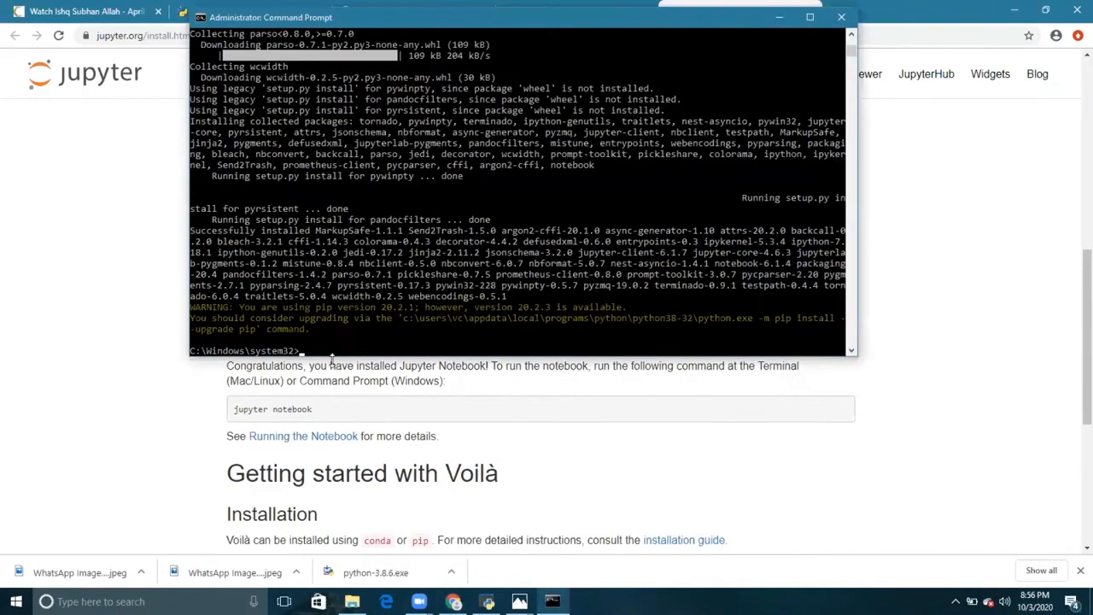
pyautogui.write('jupyter notebook')
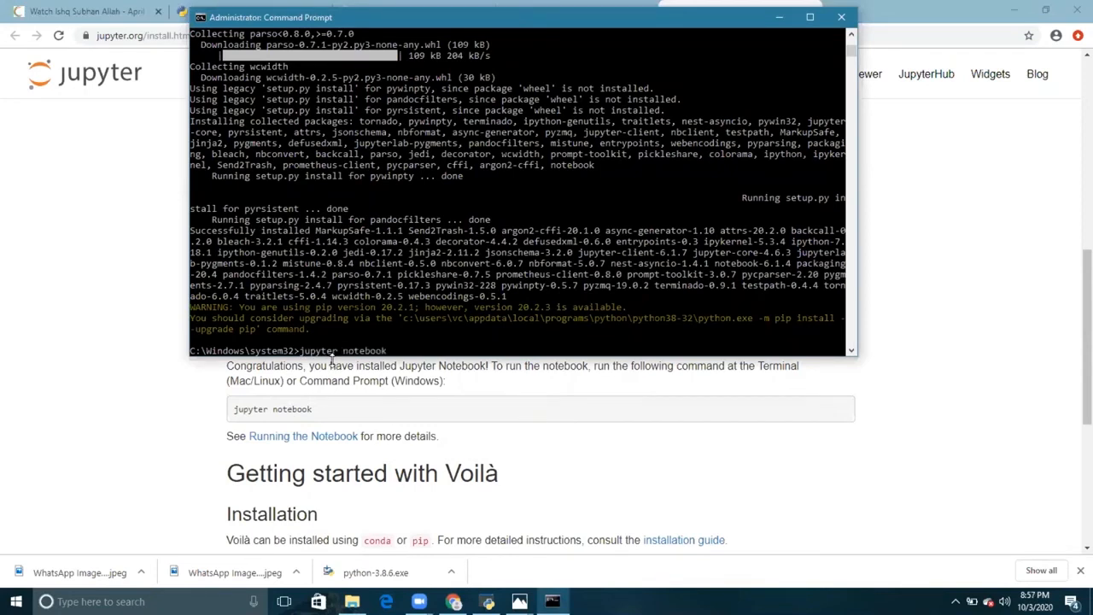
pyautogui.press('Return')
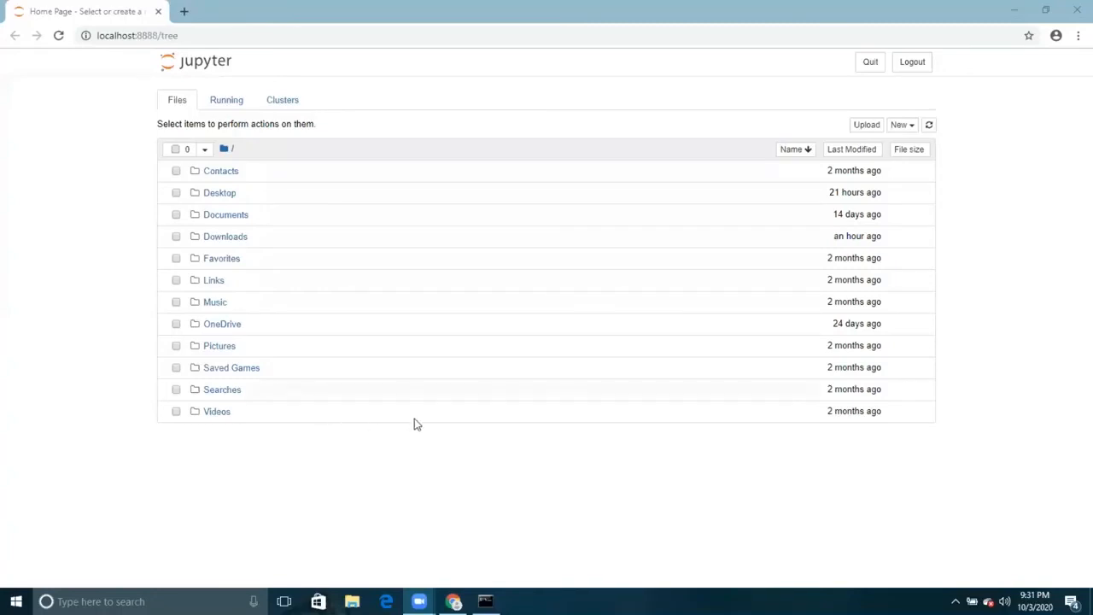
pyautogui.click(485, 601)
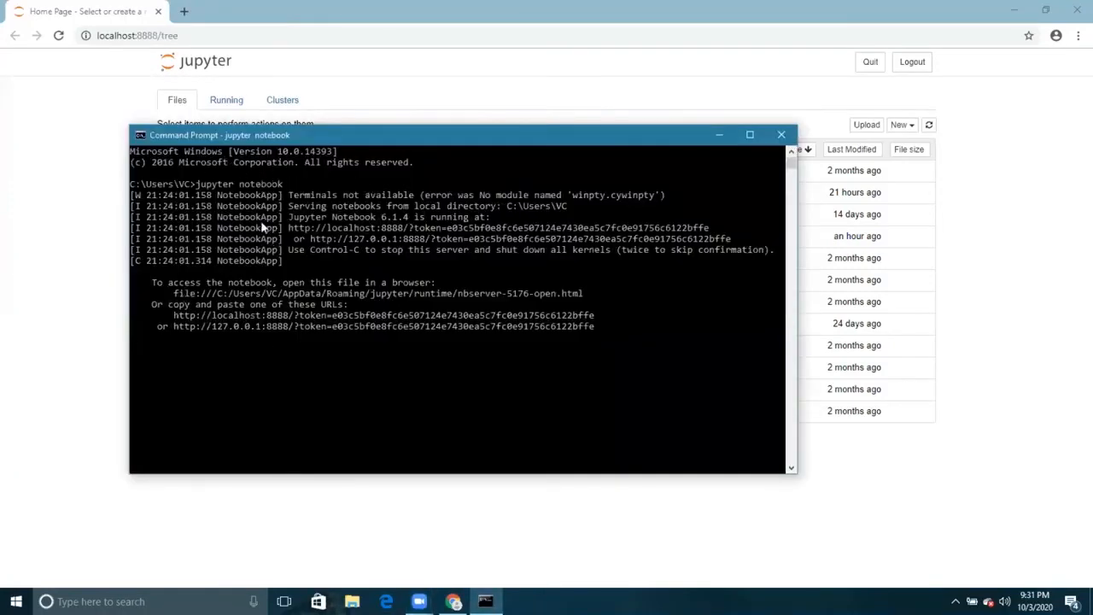
pyautogui.click(719, 135)
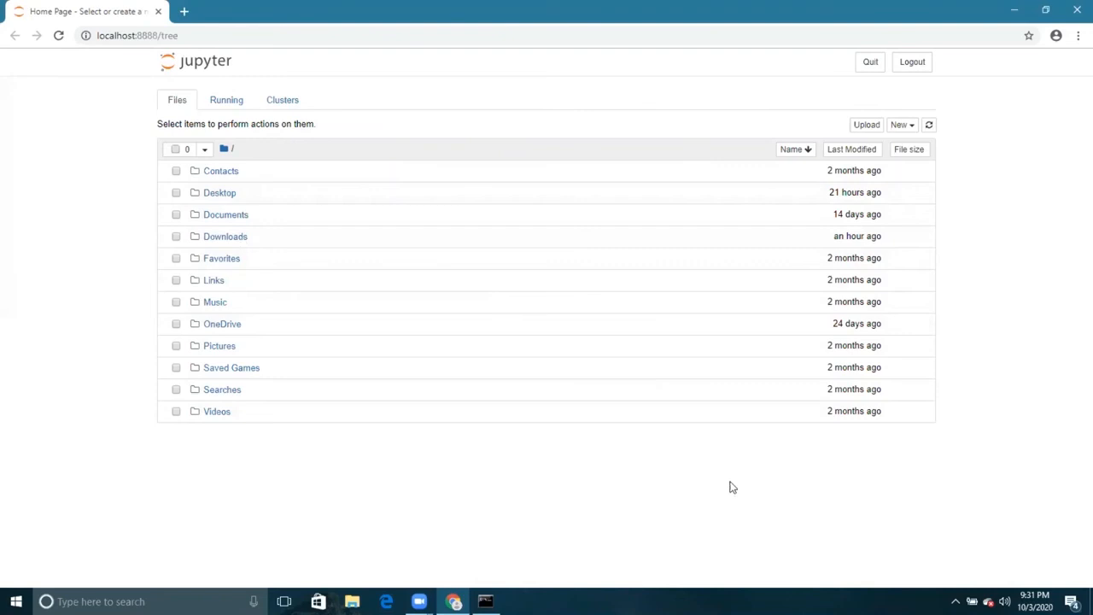
# - Draw annotation arrows beside and below the Jupyter folder list, and clear them
pyautogui.moveTo(261, 162)
pyautogui.mouseDown()
pyautogui.moveTo(282, 174)
pyautogui.moveTo(287, 379)
pyautogui.moveTo(344, 320)
pyautogui.mouseUp()
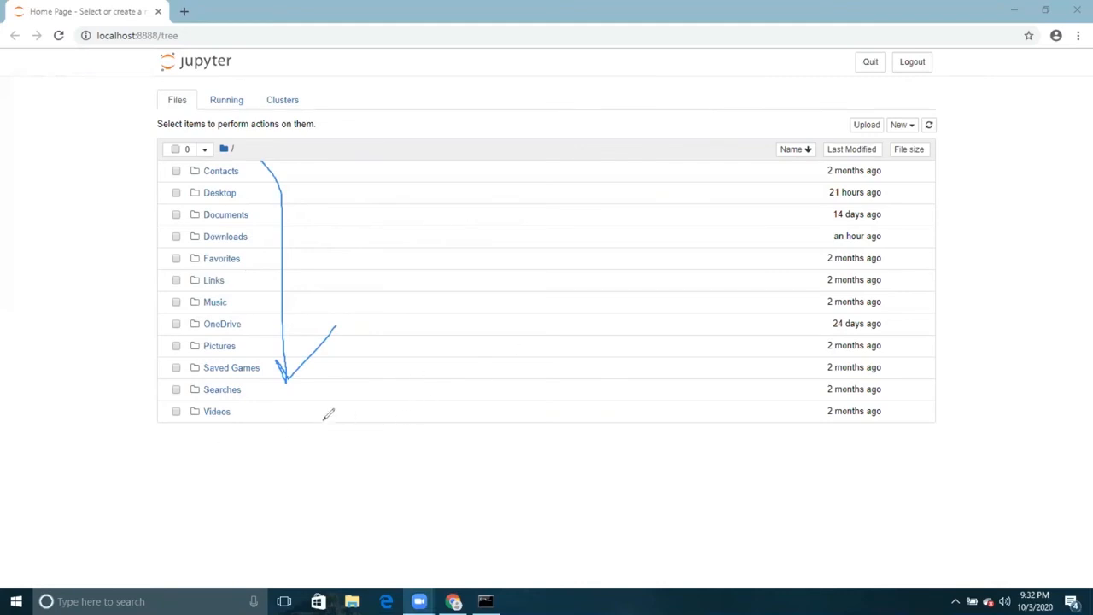
pyautogui.moveTo(307, 433)
pyautogui.mouseDown()
pyautogui.moveTo(299, 485)
pyautogui.moveTo(361, 433)
pyautogui.mouseUp()
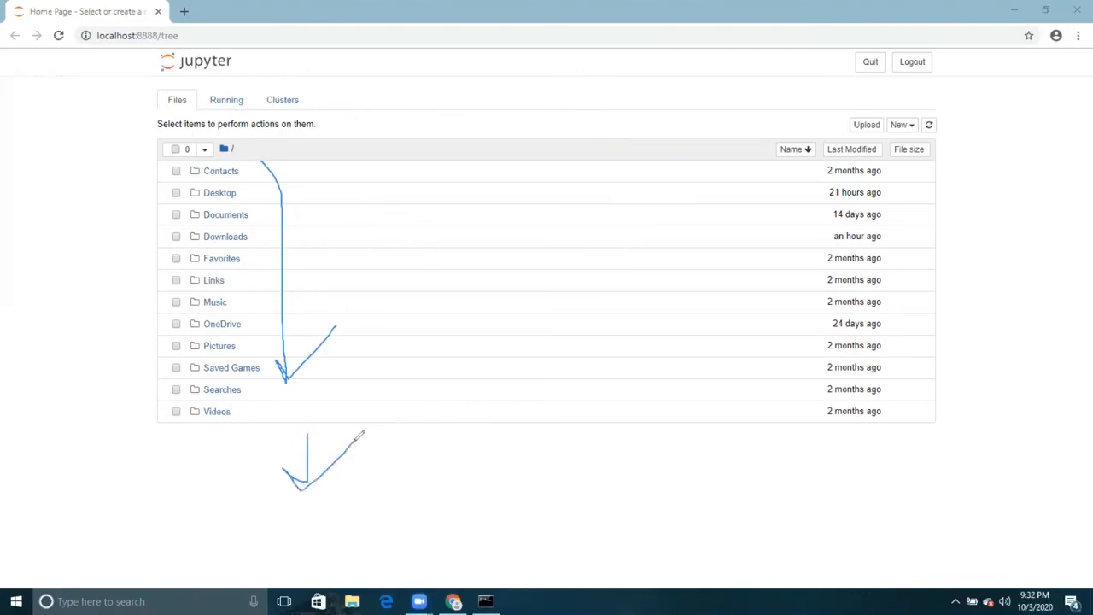
pyautogui.click(707, 110)
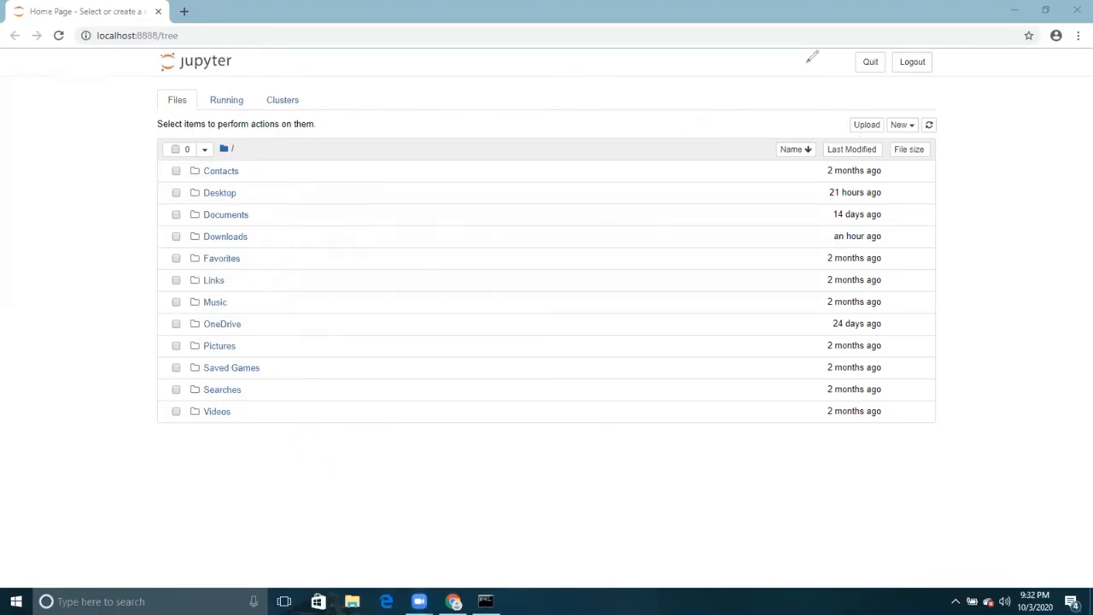
# - Create a new Python 3 notebook and run import numpy in its first cell
pyautogui.click(900, 125)
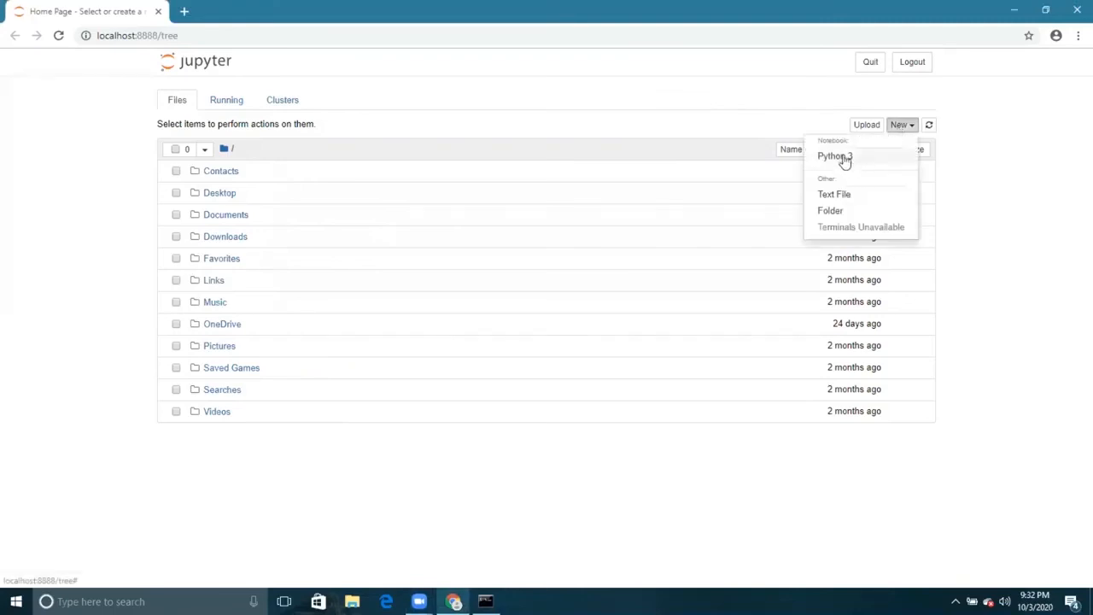
pyautogui.click(843, 158)
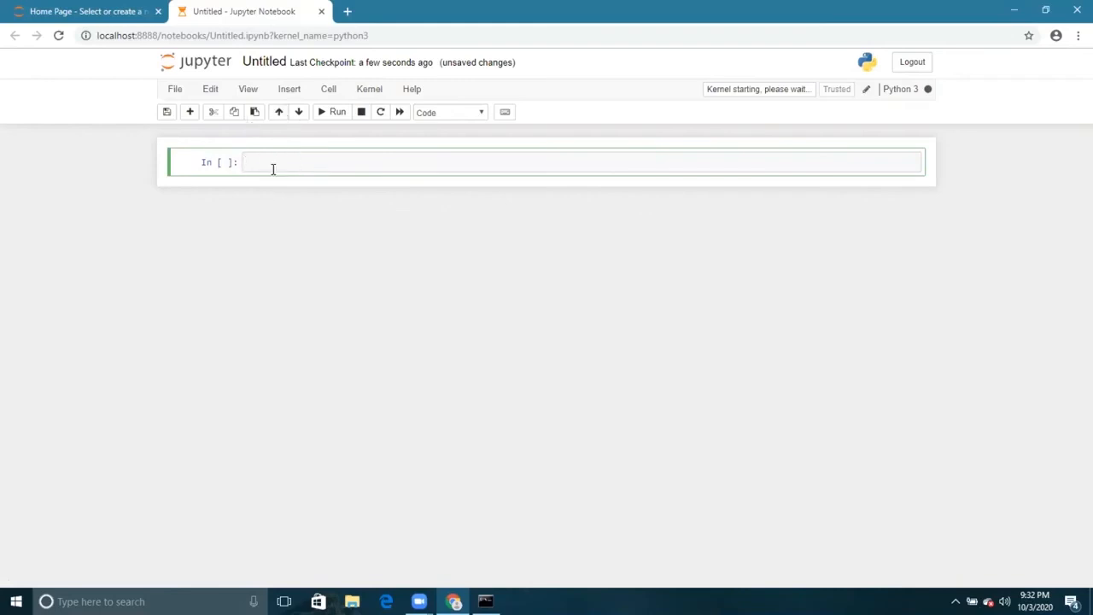
pyautogui.write('i')
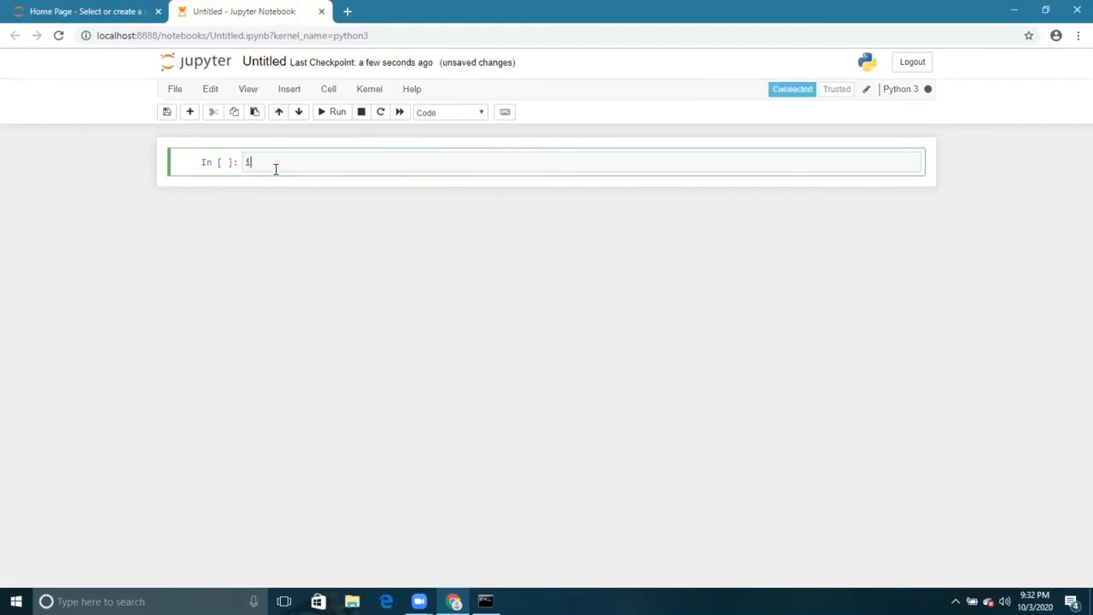
pyautogui.write('mport numpy')
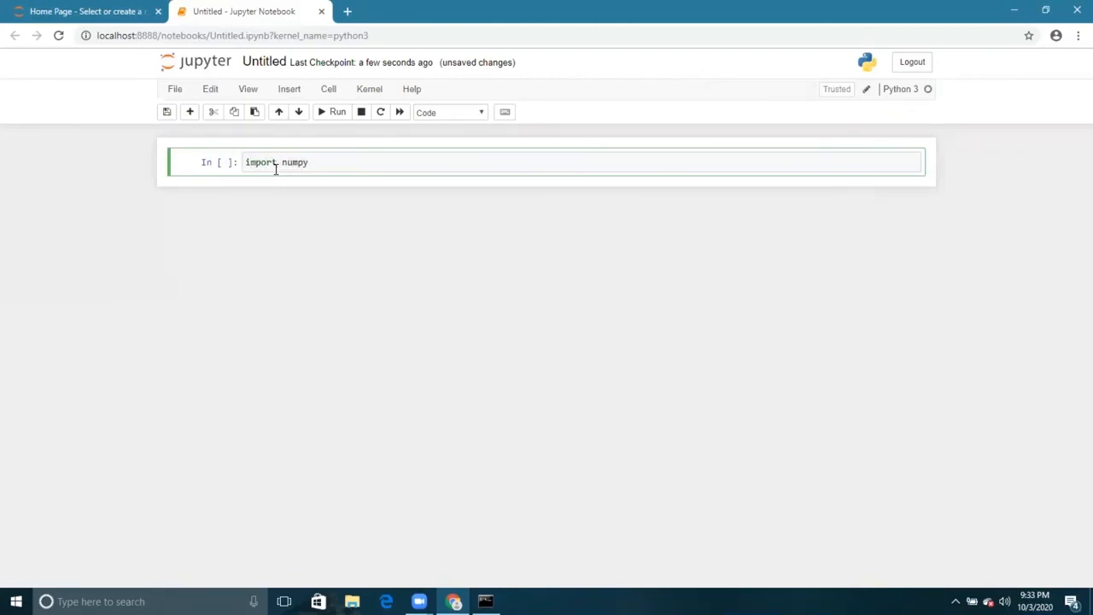
pyautogui.press('Return')
pyautogui.press('BackSpace')
pyautogui.click(338, 113)
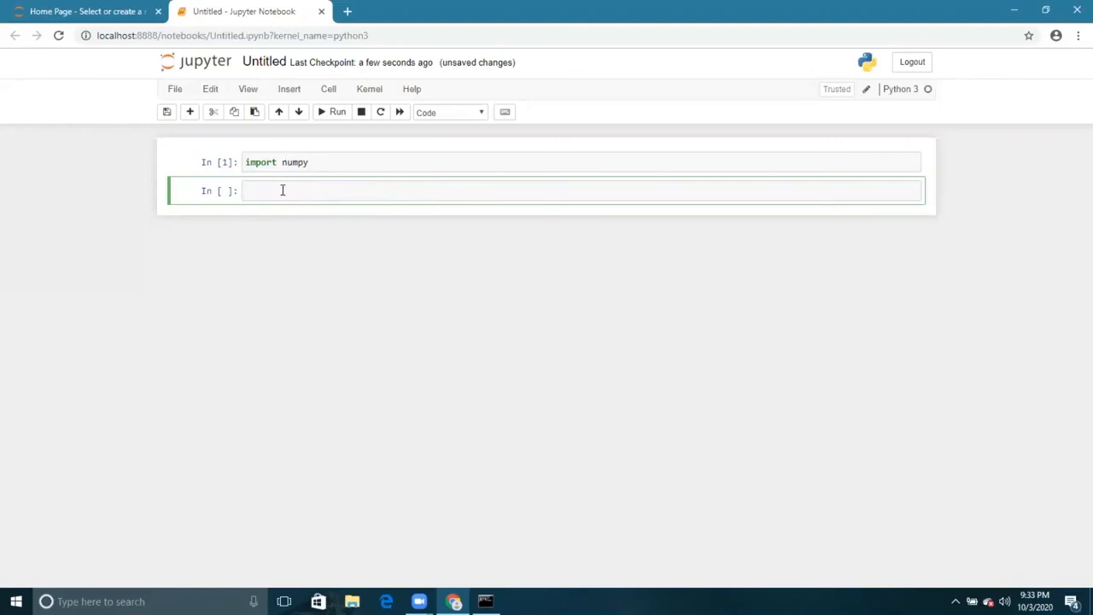
# - Run import pandas in the second cell and again in the third cell
pyautogui.write('import pandas')
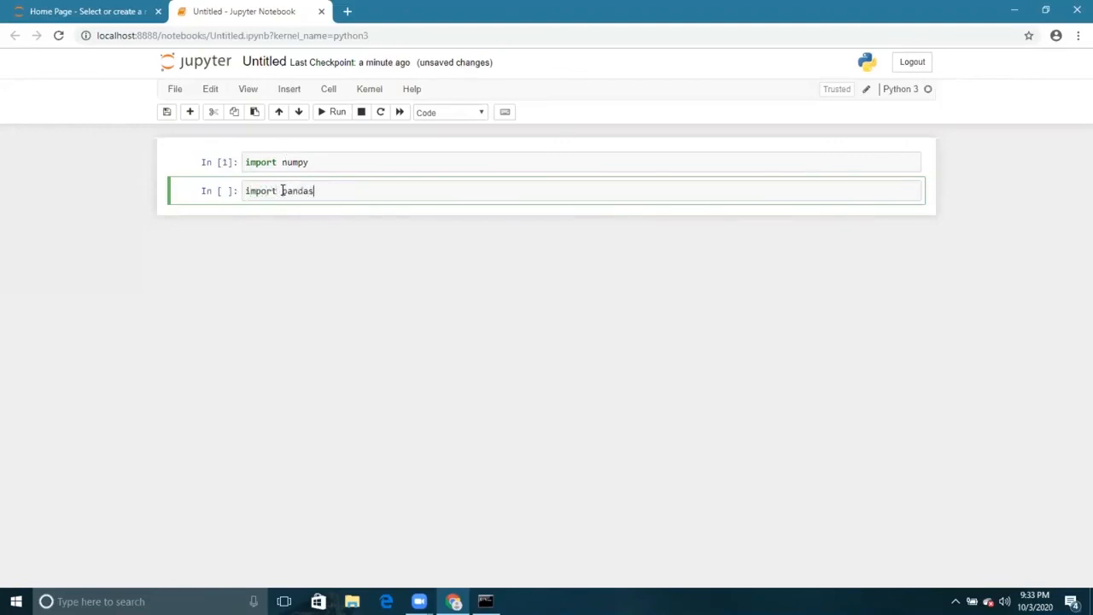
pyautogui.hotkey('shift', 'Return')
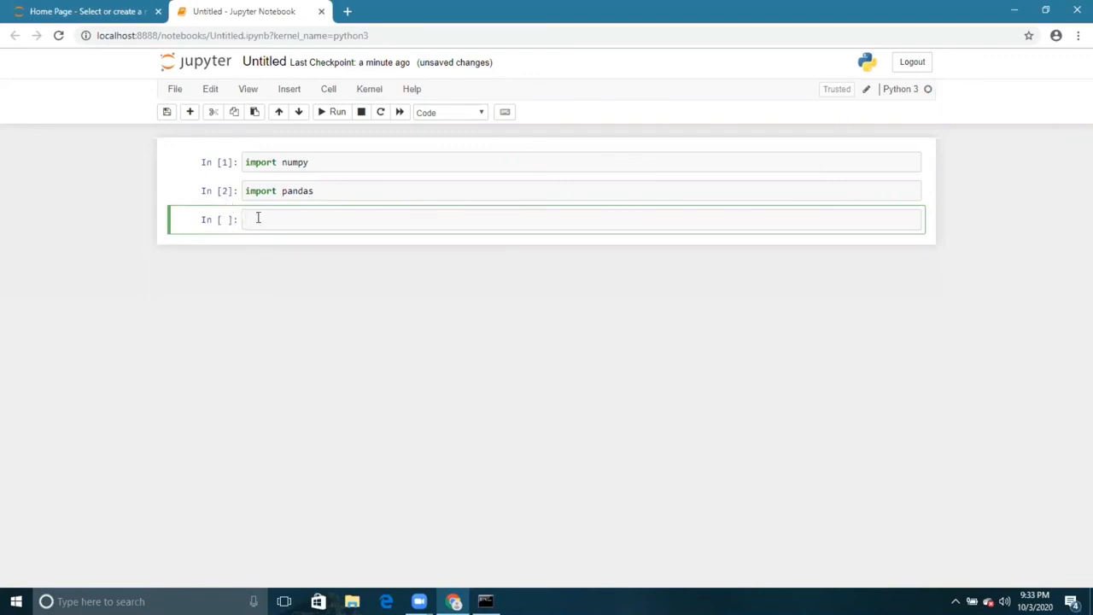
pyautogui.write('import pandas')
pyautogui.hotkey('shift', 'Return')
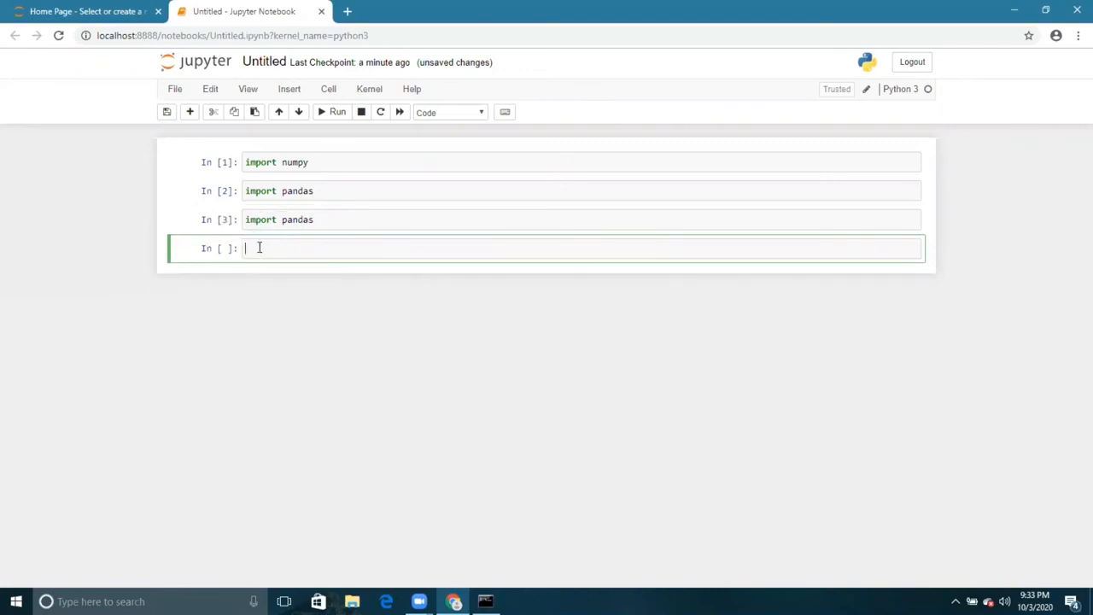
# - Run import tensorflow in the fourth cell to test whether the module is installed
pyautogui.write('import tensorflow')
pyautogui.hotkey('shift', 'Return')
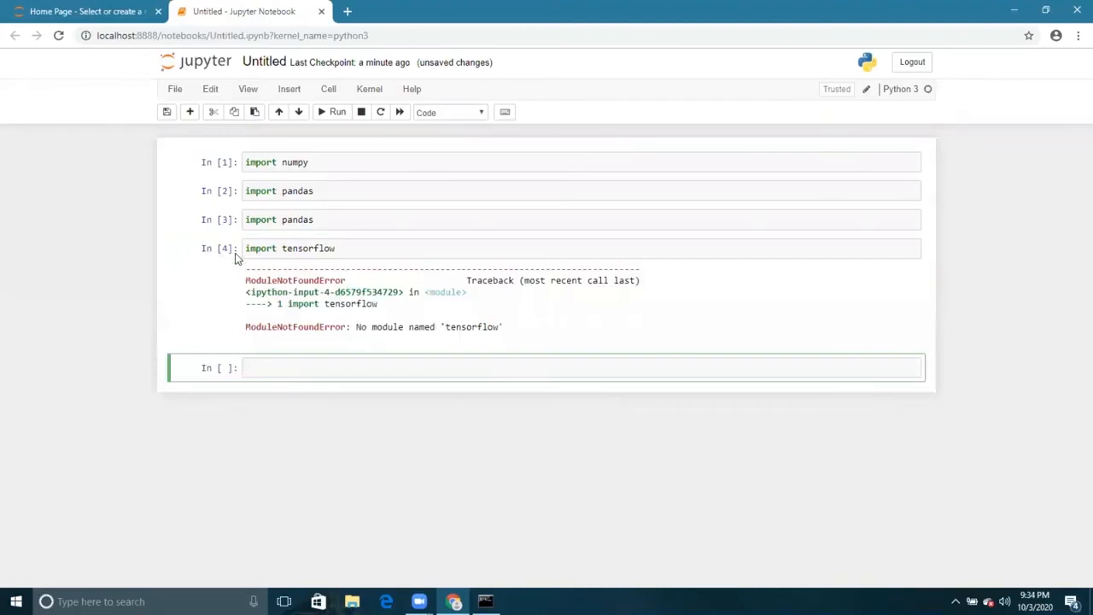
pyautogui.moveTo(225, 263)
pyautogui.mouseDown()
pyautogui.moveTo(223, 237)
pyautogui.moveTo(207, 263)
pyautogui.moveTo(225, 264)
pyautogui.mouseUp()
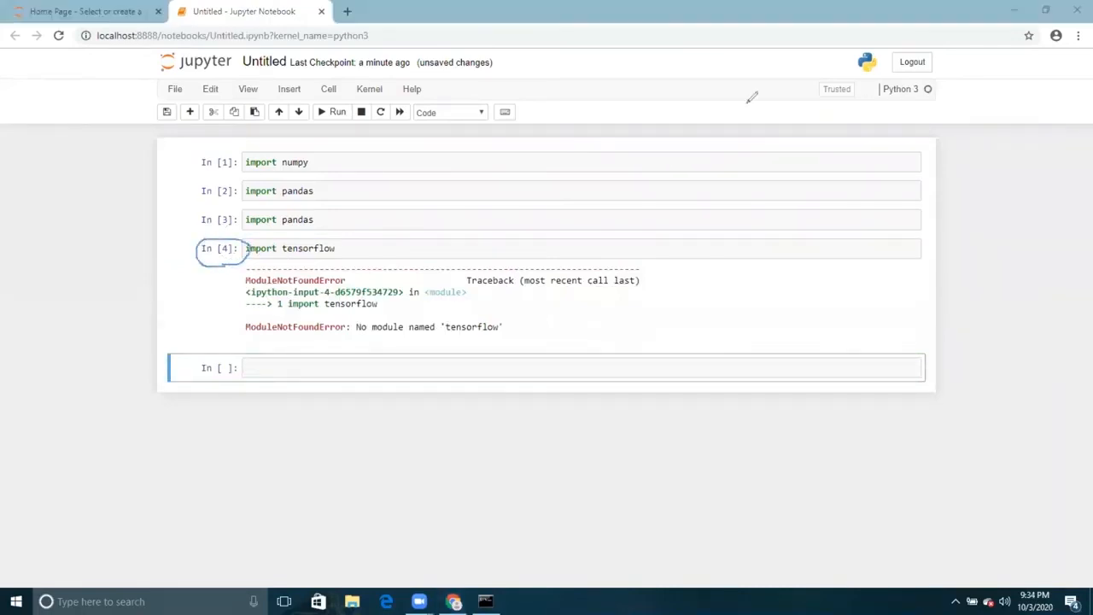
pyautogui.click(709, 111)
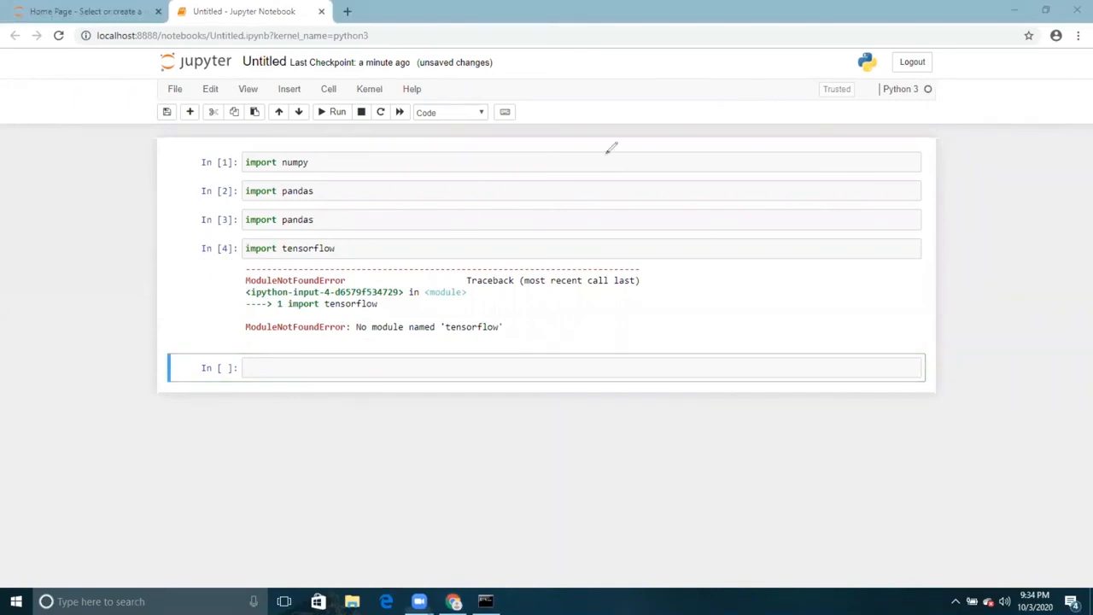
pyautogui.click(212, 91)
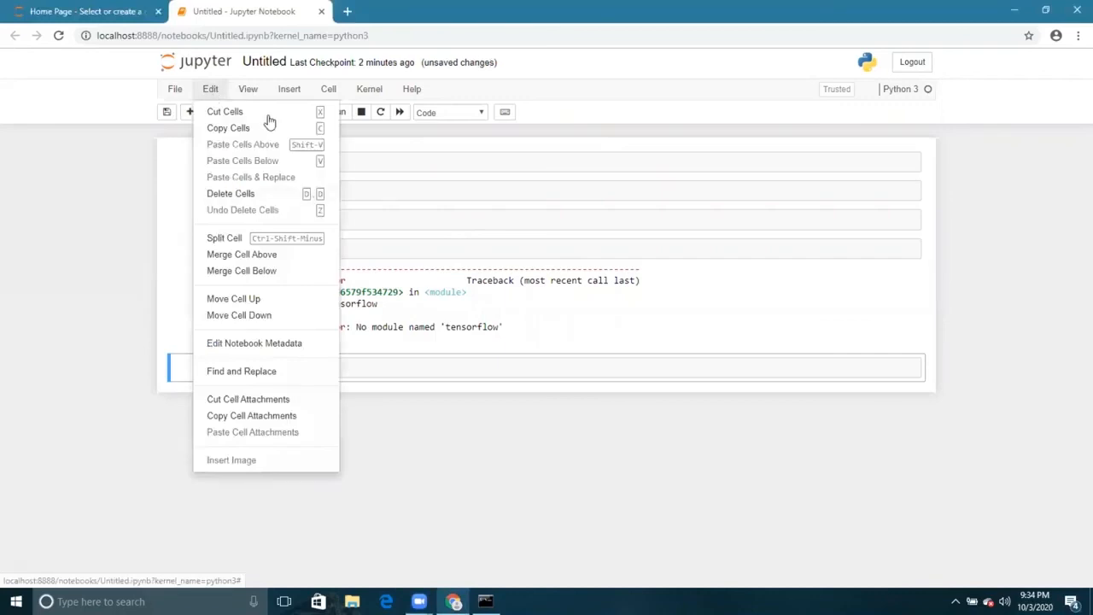
pyautogui.click(292, 92)
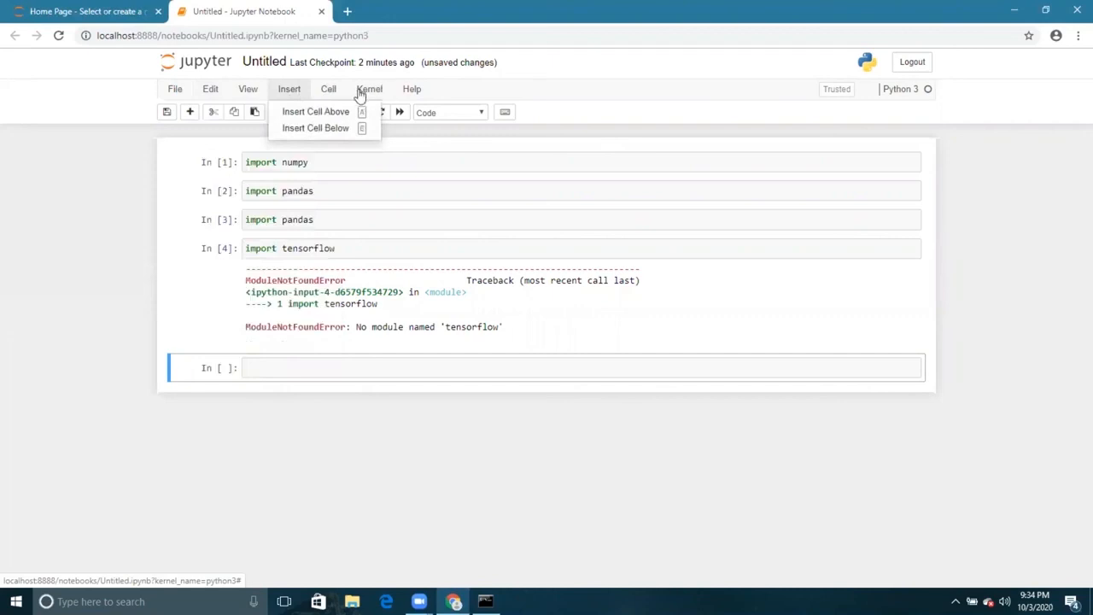
pyautogui.click(174, 185)
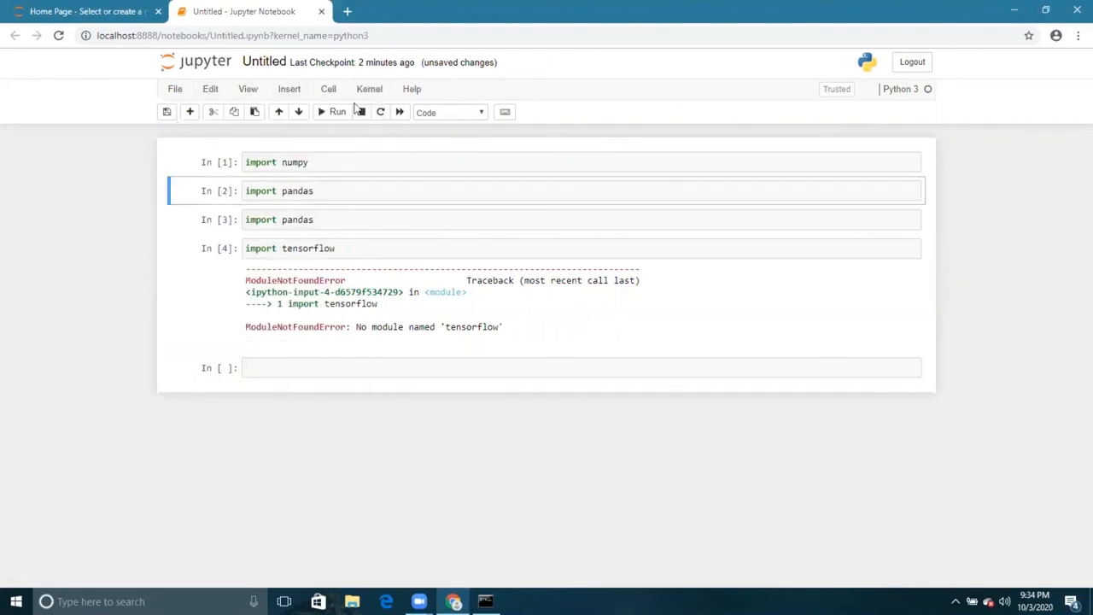
# - Enter the comment #heading in the empty cell below the tensorflow import and run it as code
pyautogui.click(258, 369)
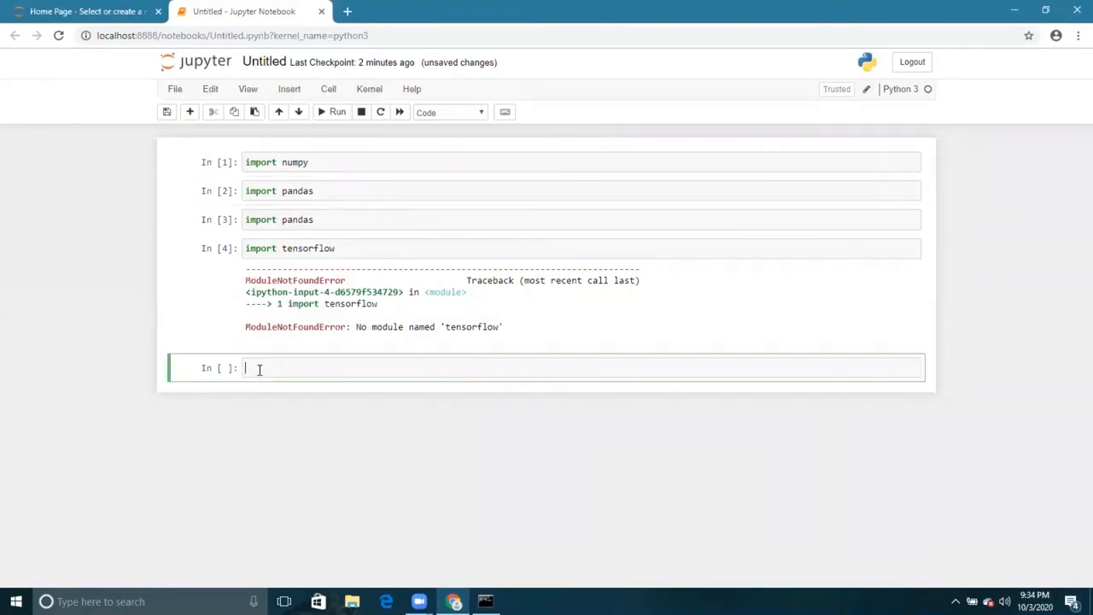
pyautogui.write('#hadi')
pyautogui.write('ing')
pyautogui.hotkey('shift', 'Return')
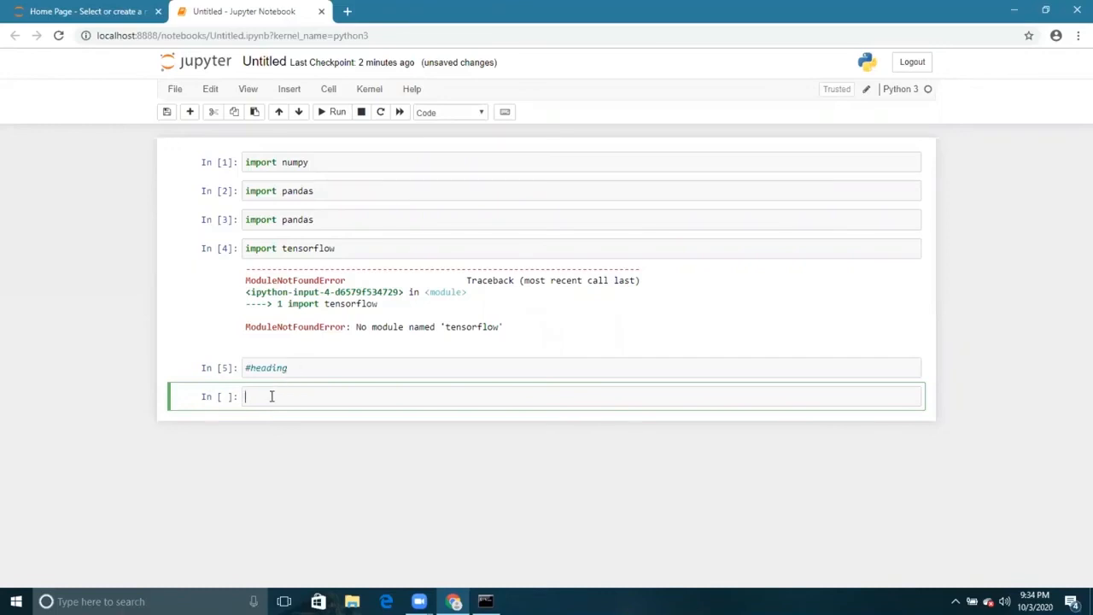
# - Enter #heading2 in the next cell, change the cell type to Heading, and run it to render the heading
pyautogui.write('#heading2')
pyautogui.press('Escape')
pyautogui.click(483, 115)
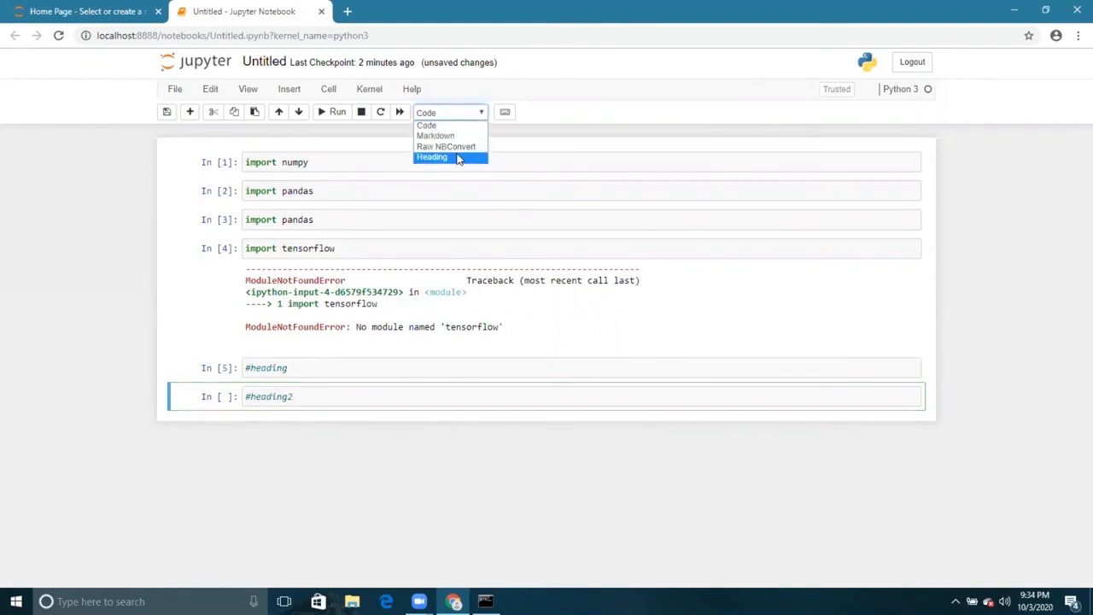
pyautogui.click(459, 158)
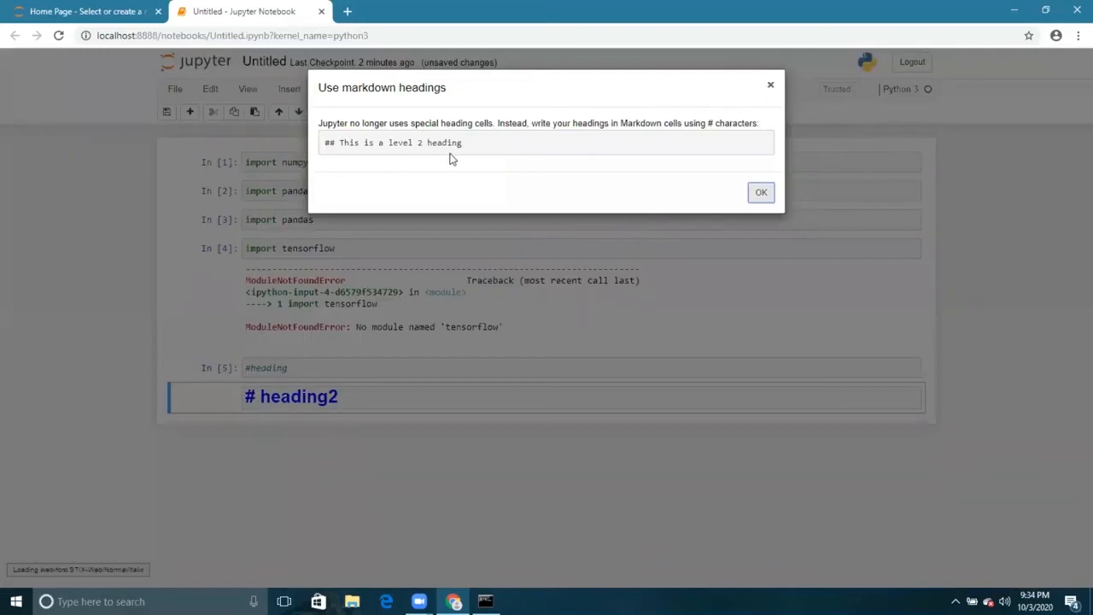
pyautogui.click(761, 193)
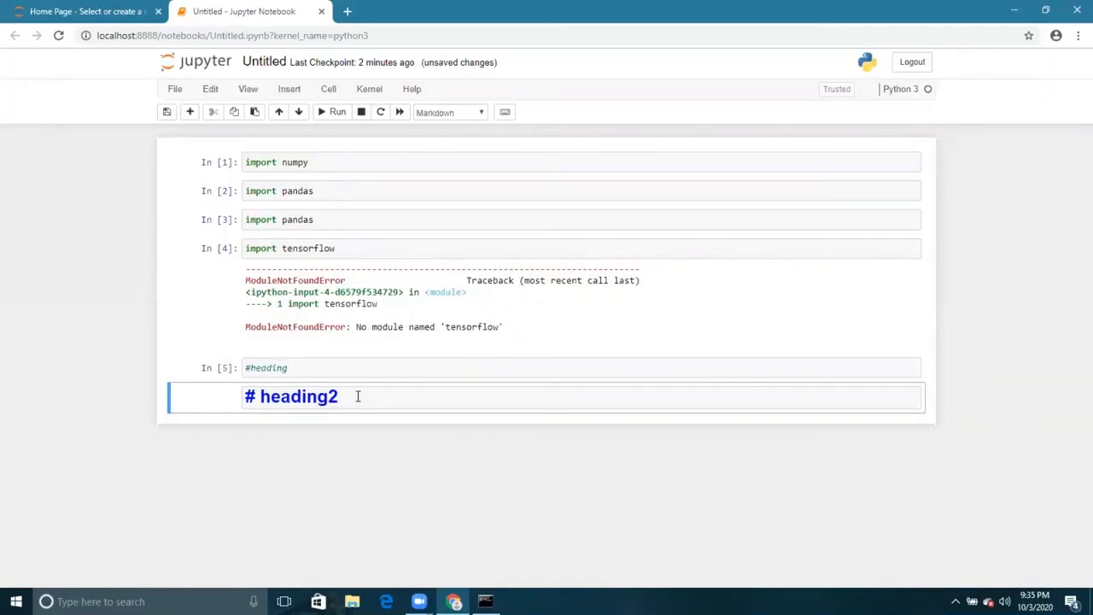
pyautogui.click(334, 112)
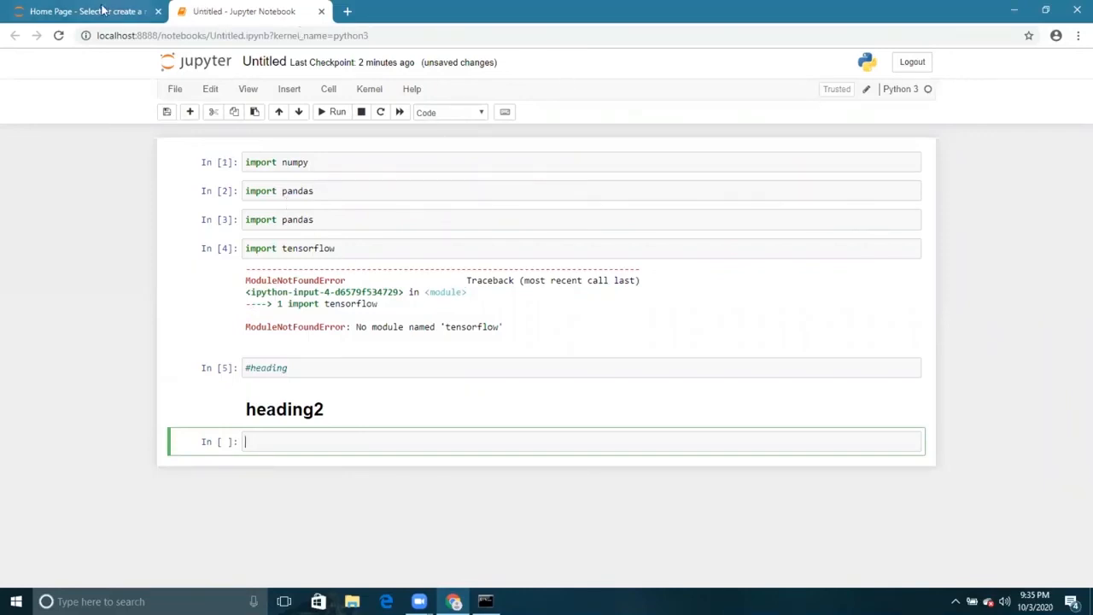
# - Rename the notebook as Class 1
pyautogui.click(174, 89)
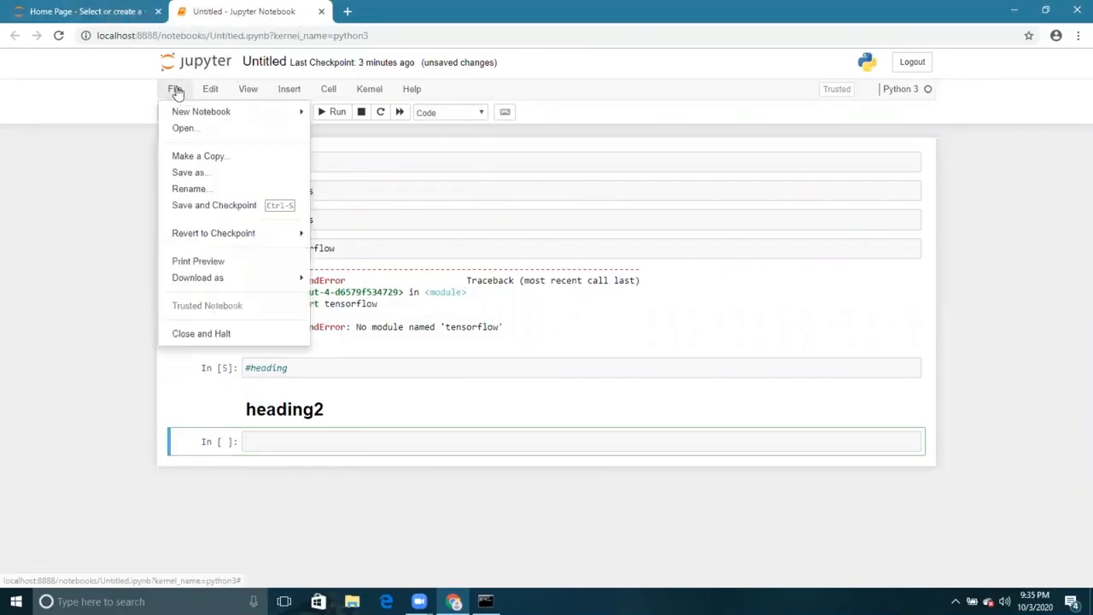
pyautogui.click(190, 189)
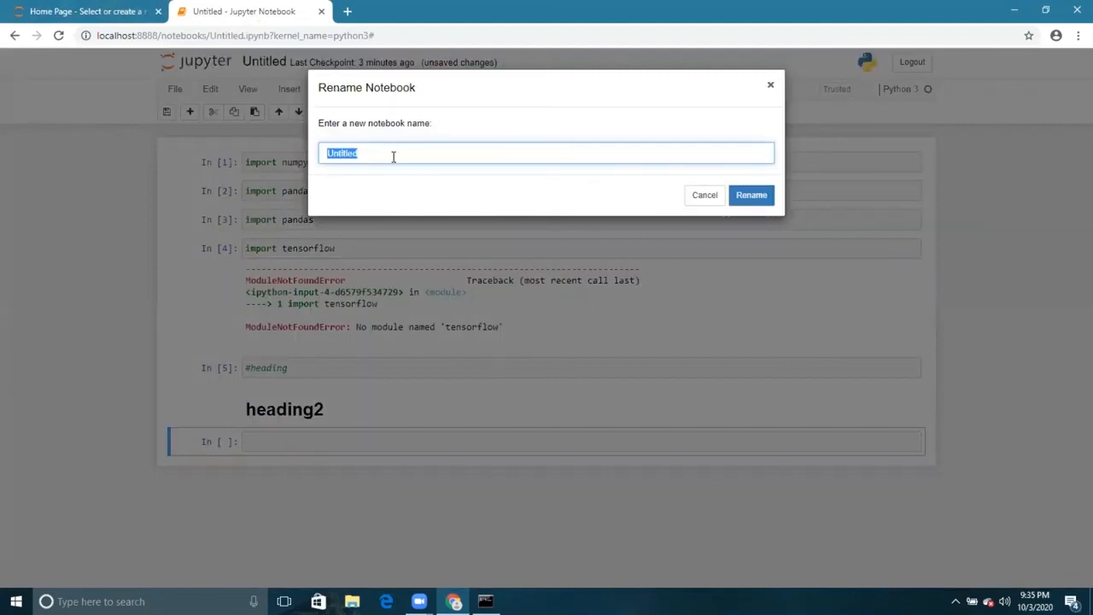
pyautogui.write('Cl')
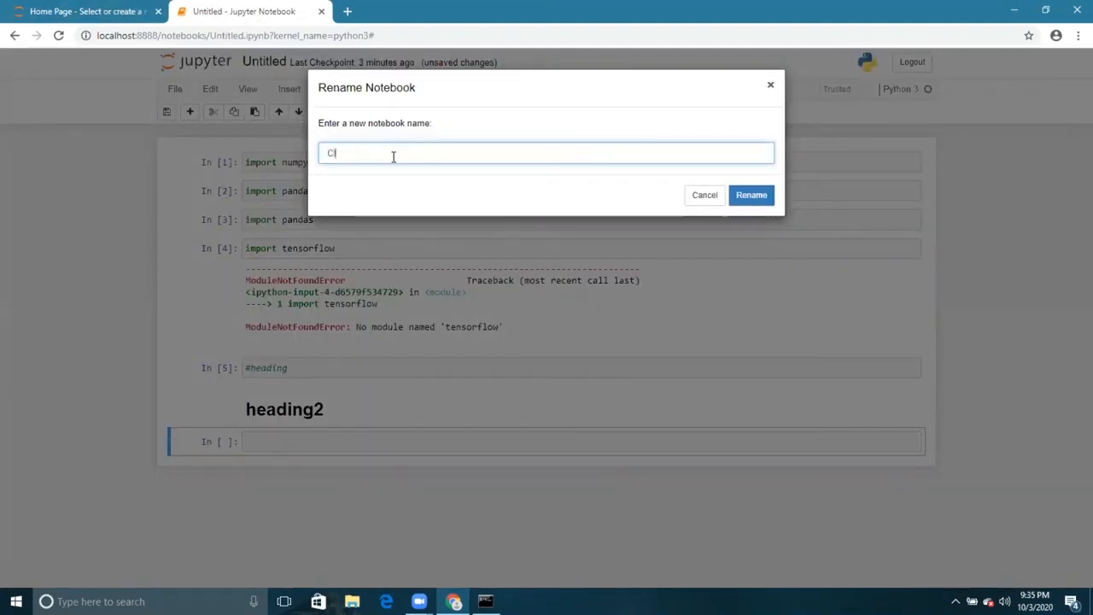
pyautogui.write('ass 1')
pyautogui.press('Return')
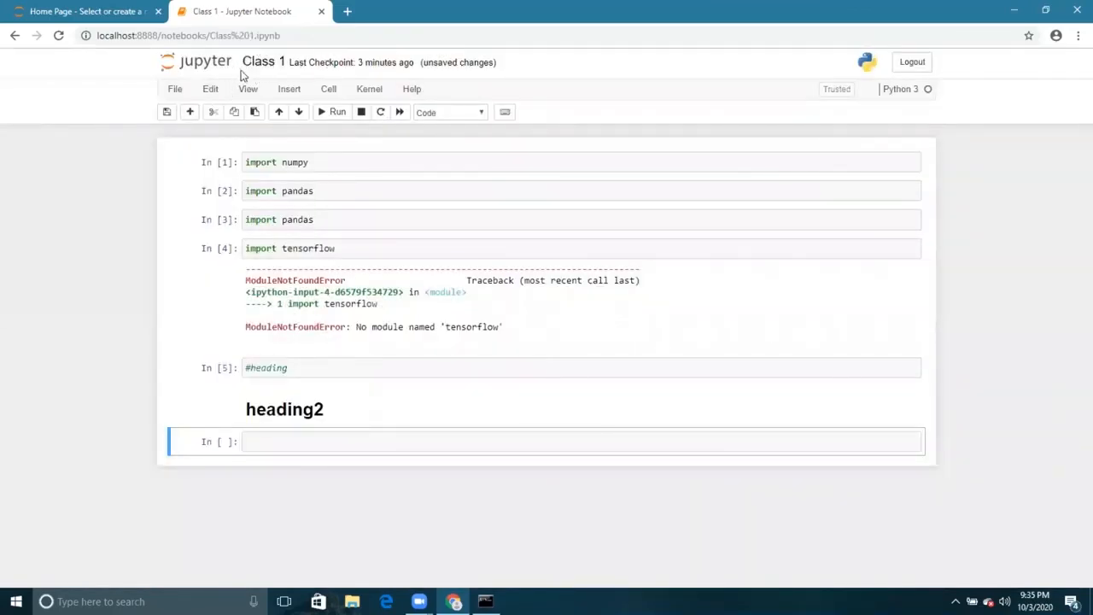
pyautogui.click(174, 89)
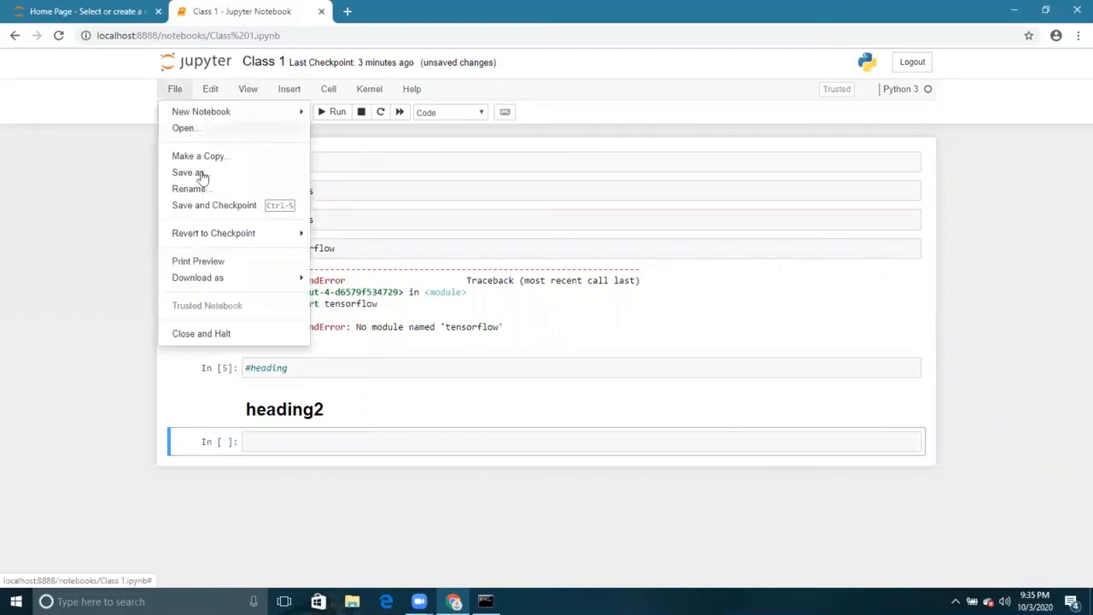
pyautogui.click(202, 174)
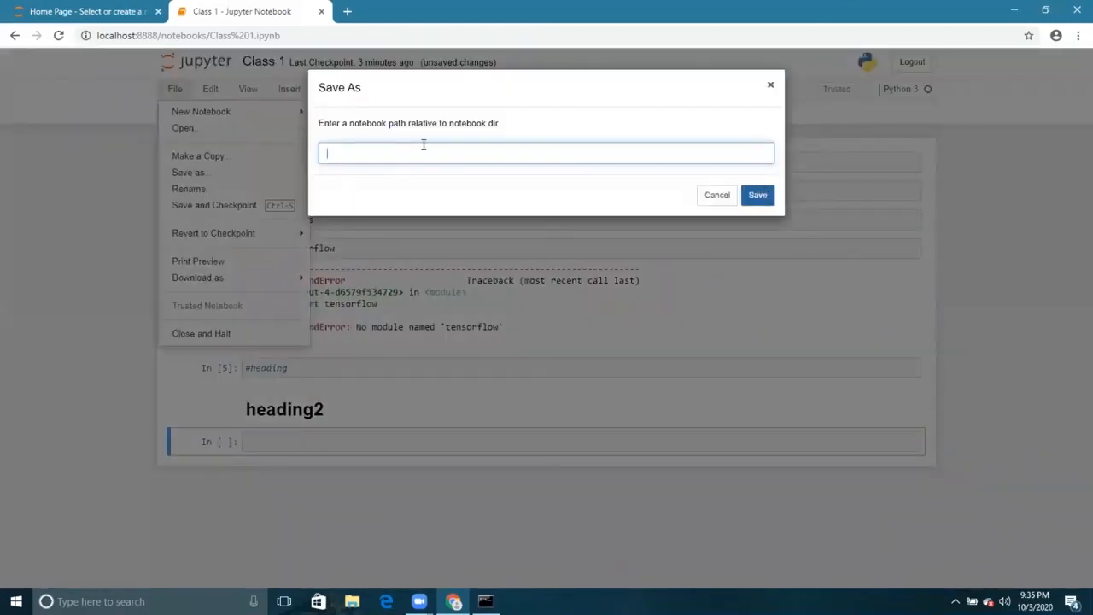
pyautogui.click(769, 90)
# - Save the Class 1 notebook and create a checkpoint
pyautogui.click(173, 92)
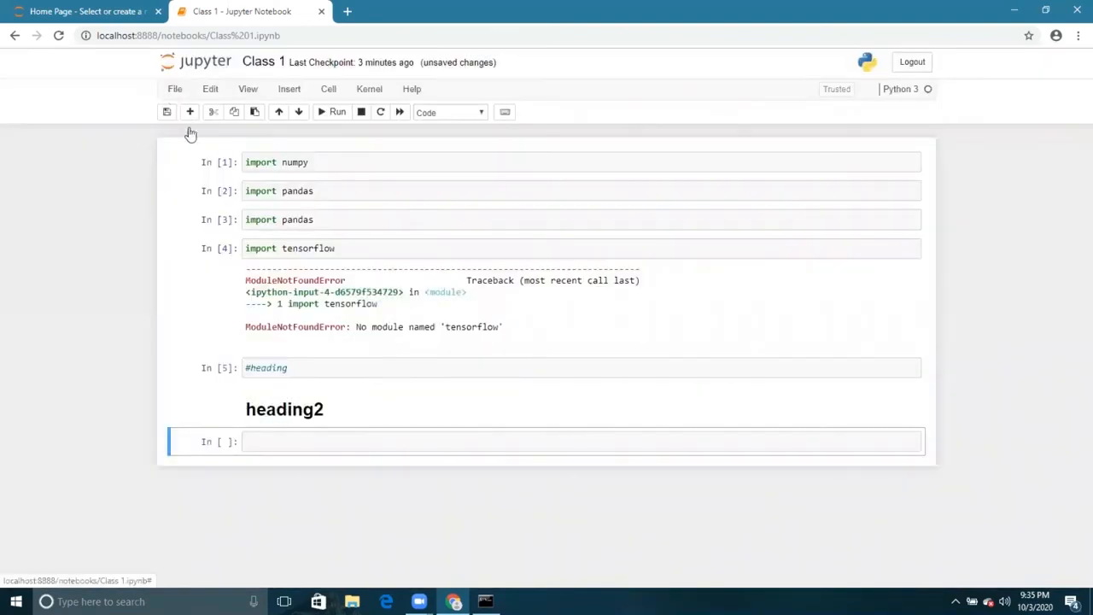
pyautogui.click(197, 206)
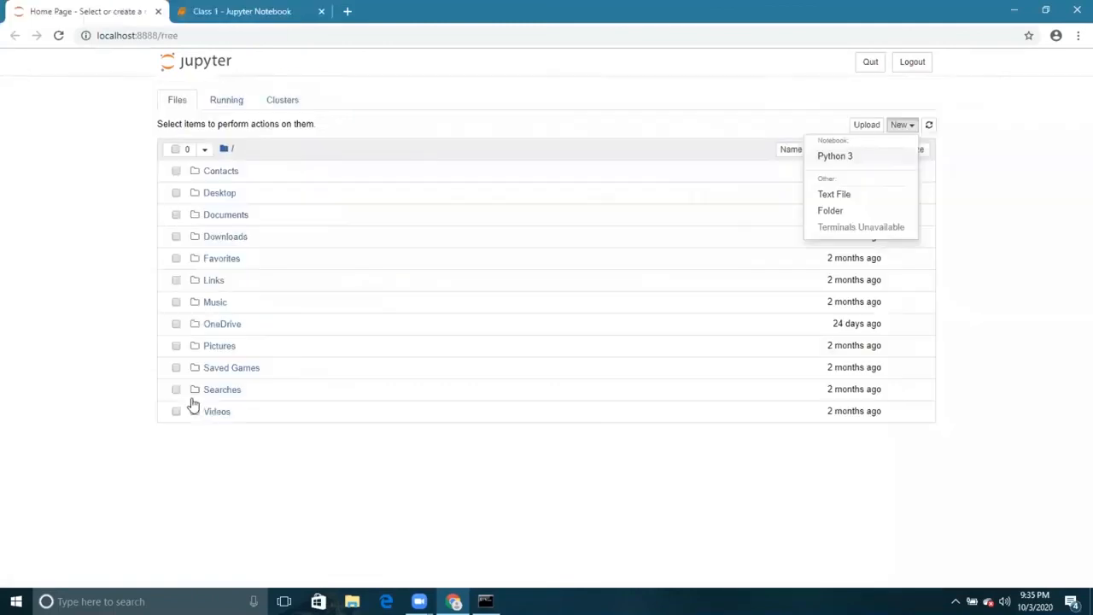
# - Mark Class 1.ipynb and its file details with annotations in the Jupyter home page file list, and return to the notebook
pyautogui.click(253, 196)
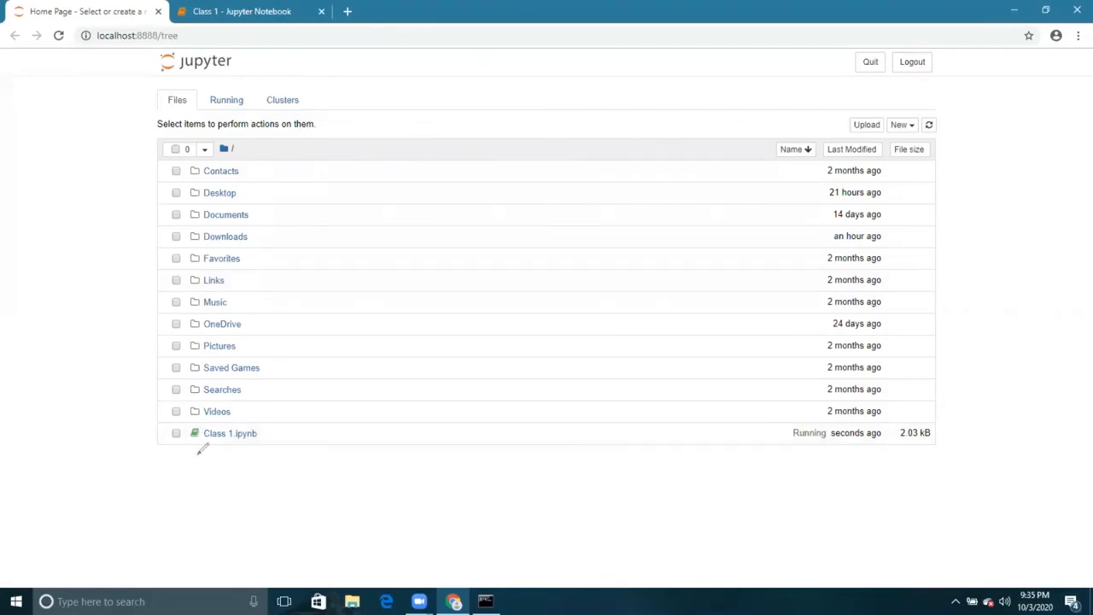
pyautogui.moveTo(195, 455)
pyautogui.mouseDown()
pyautogui.moveTo(177, 415)
pyautogui.moveTo(209, 458)
pyautogui.mouseUp()
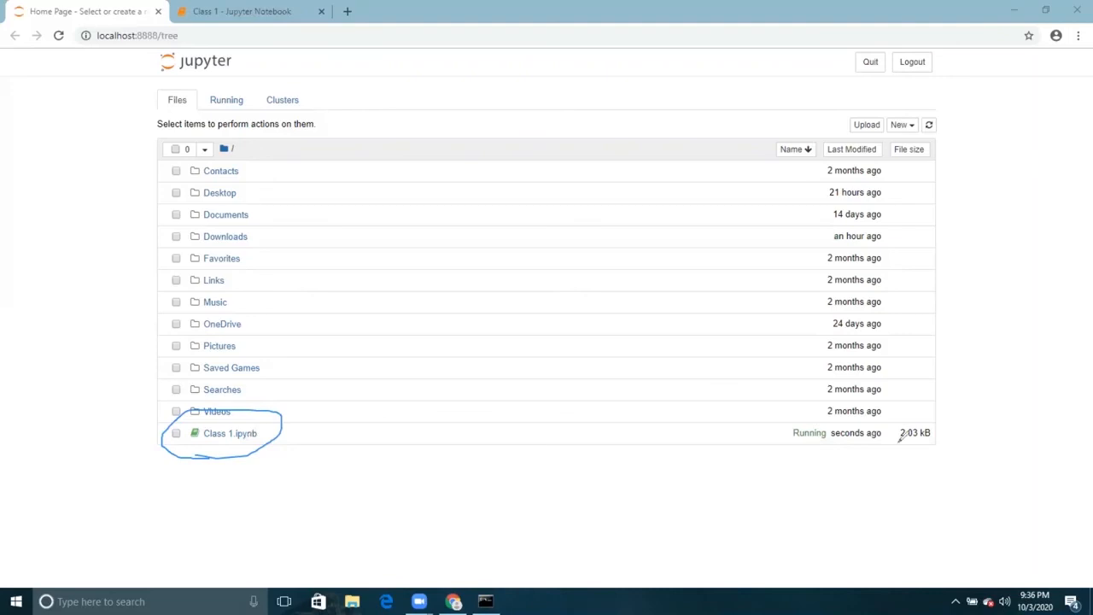
pyautogui.moveTo(898, 442); pyautogui.dragTo(770, 449)
pyautogui.hotkey('ctrl', 'Tab')
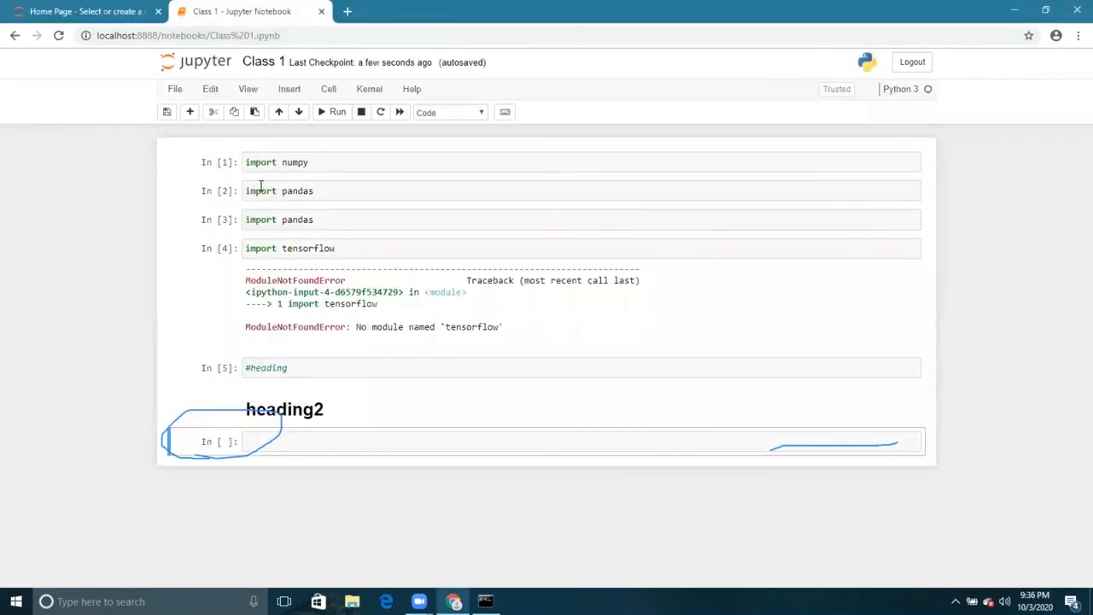